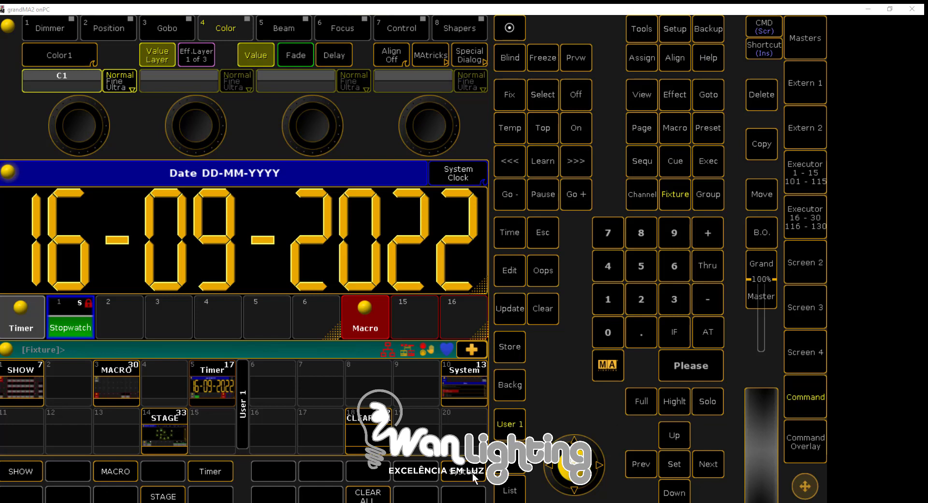
pyautogui.hotkey('alt', 'Tab')
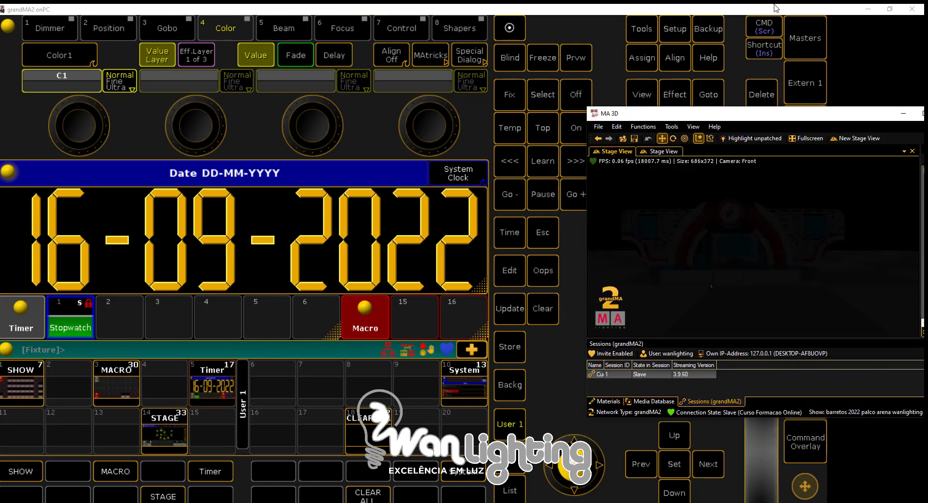
pyautogui.moveTo(809, 116); pyautogui.dragTo(692, 134)
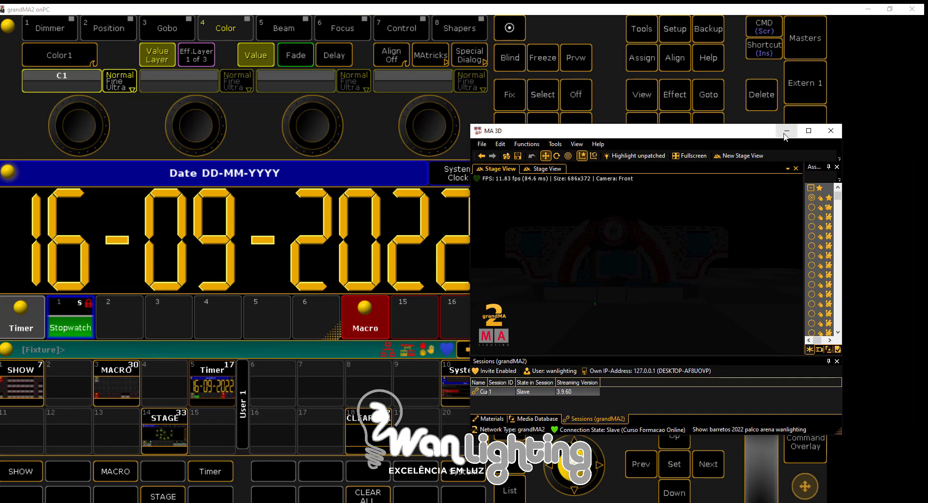
pyautogui.click(785, 132)
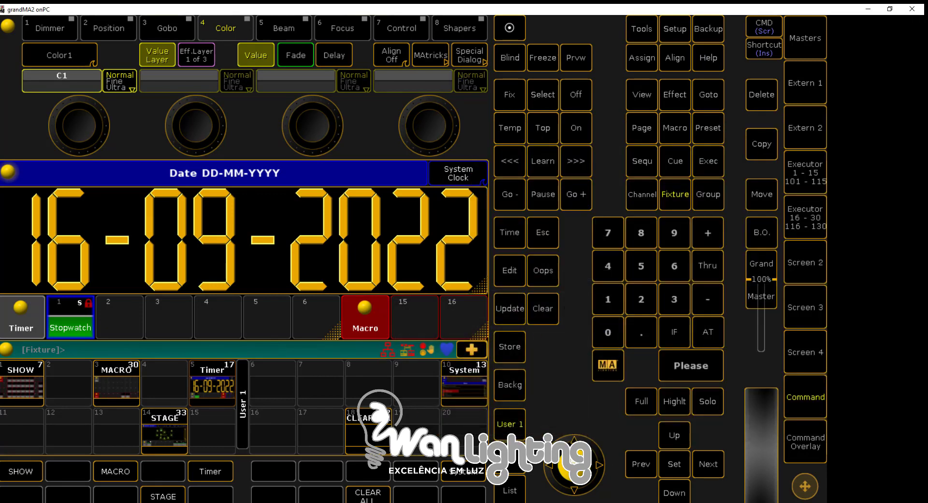
# View the photos of the full-size lighting console and the onPC wing to examine their key layouts
pyautogui.click(270, 477)
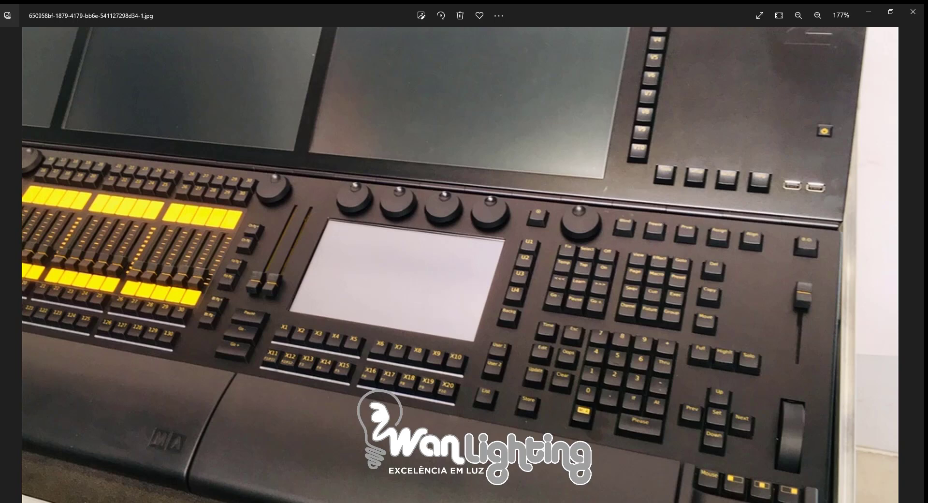
pyautogui.click(343, 477)
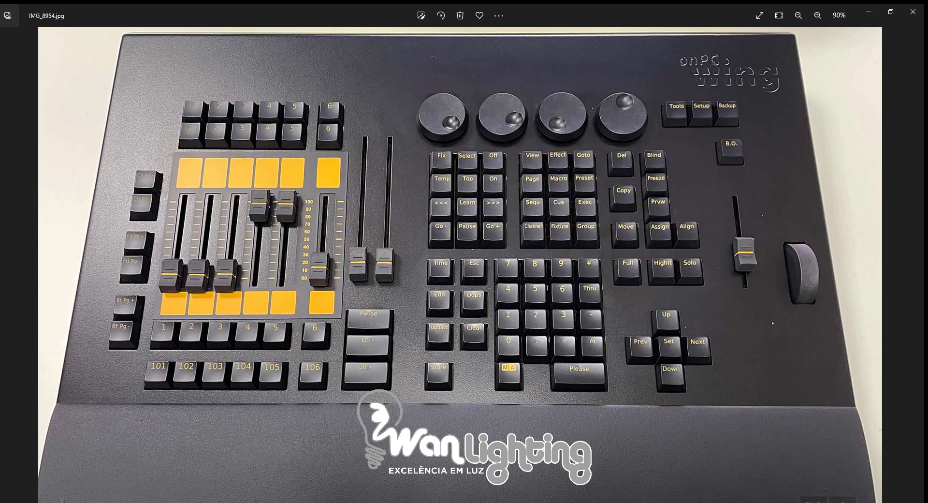
pyautogui.moveTo(244, 502)
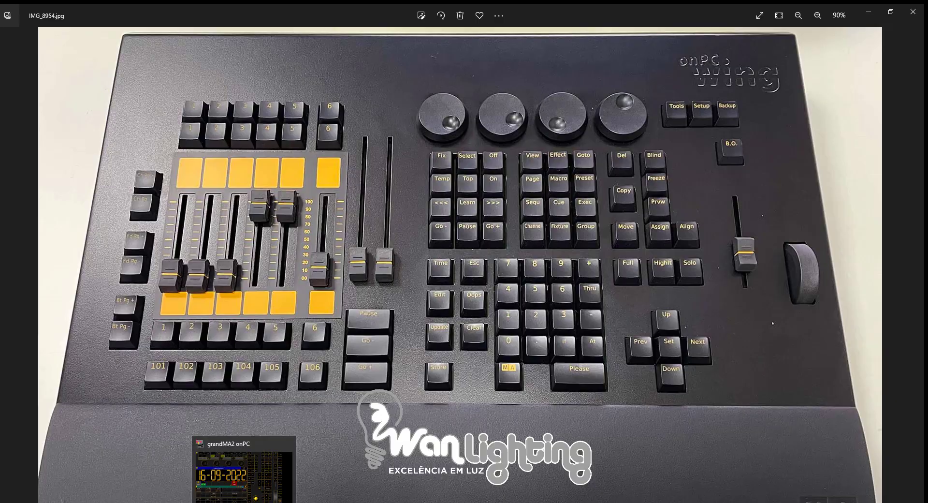
# Switch to grandMA2 onPC, show Screen 2, and place the MA 3D window clear of the layout's main groups
pyautogui.click(244, 502)
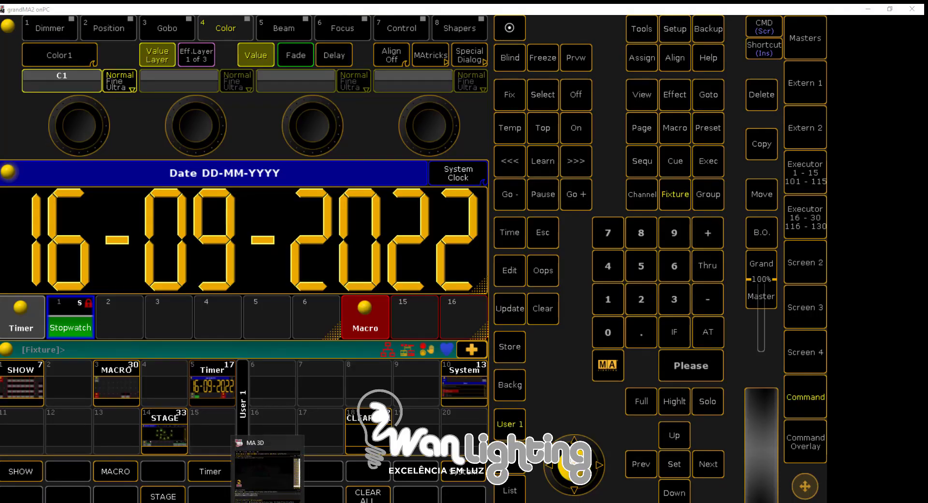
pyautogui.click(267, 502)
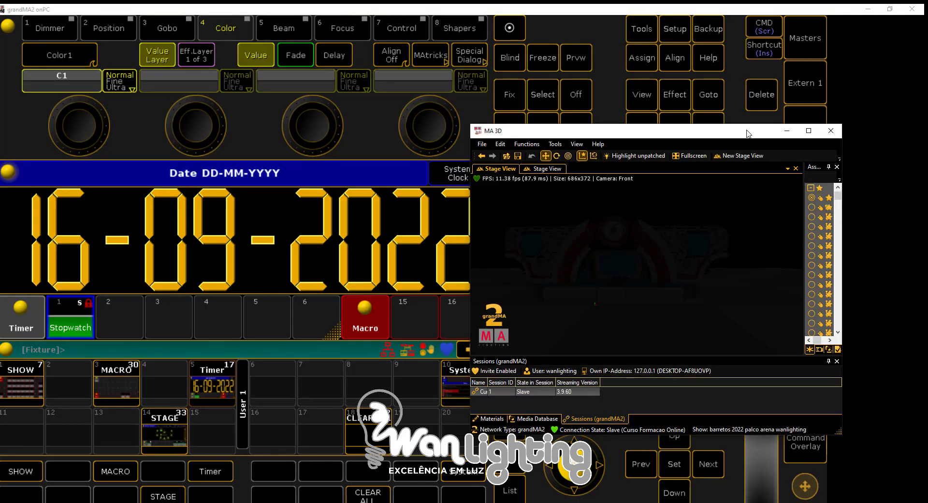
pyautogui.click(789, 261)
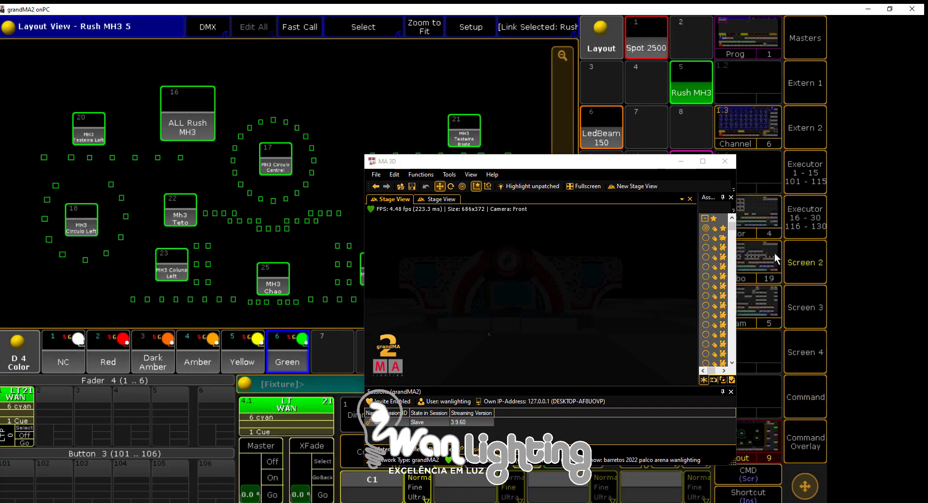
pyautogui.moveTo(555, 165); pyautogui.dragTo(674, 77)
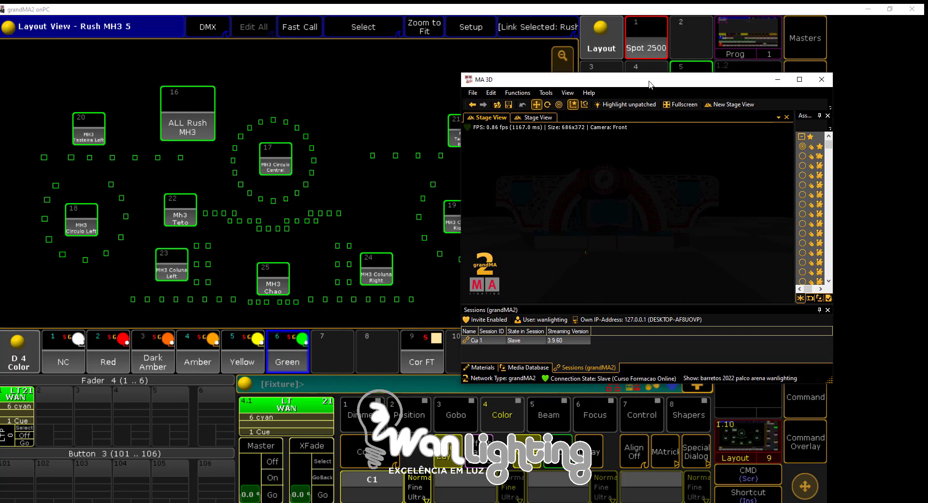
# Select the ALL Rush MH3 group and bring its fixtures to full intensity using the command overlay
pyautogui.click(193, 114)
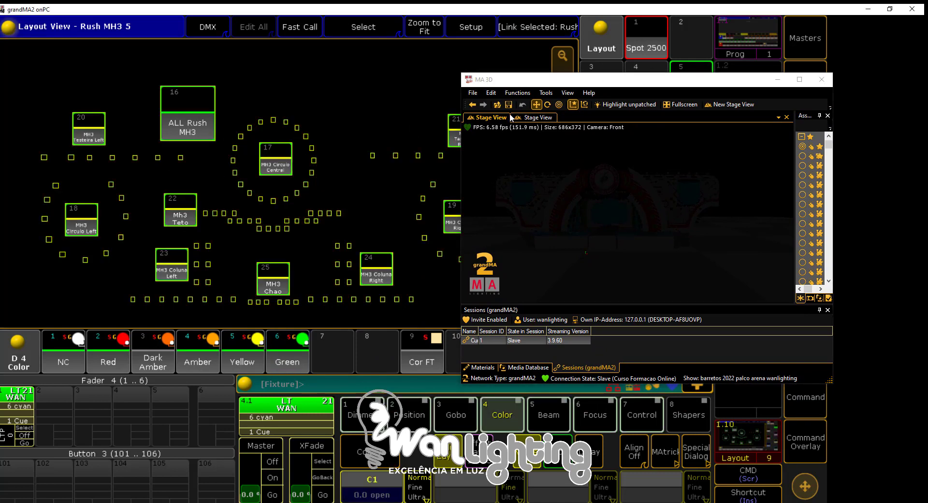
pyautogui.click(796, 439)
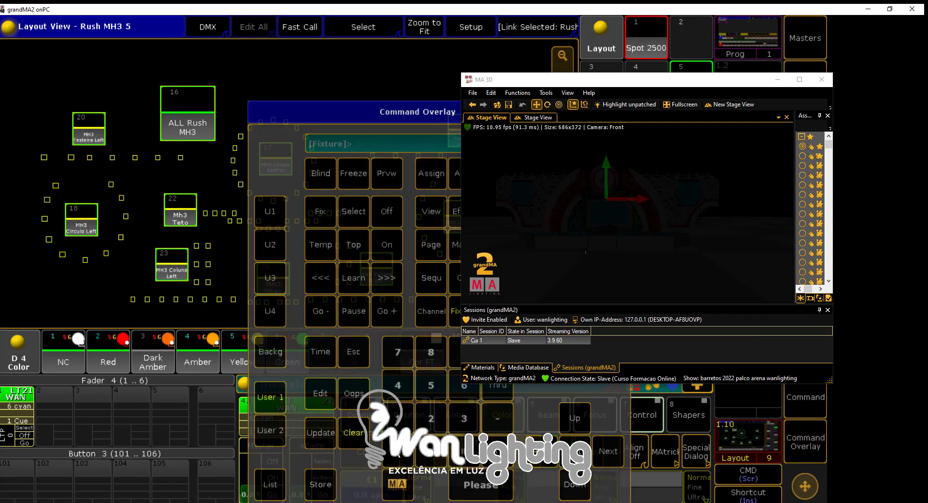
pyautogui.click(498, 451)
pyautogui.click(497, 452)
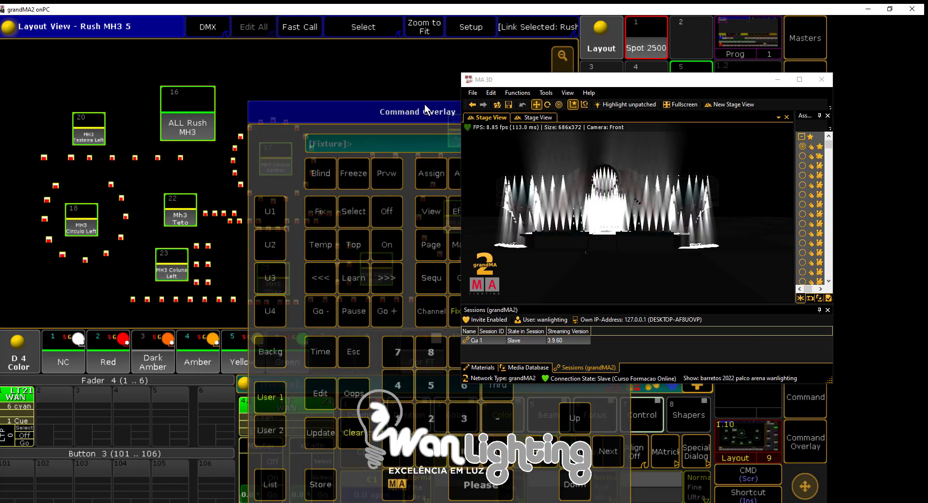
pyautogui.moveTo(372, 118); pyautogui.dragTo(193, 119)
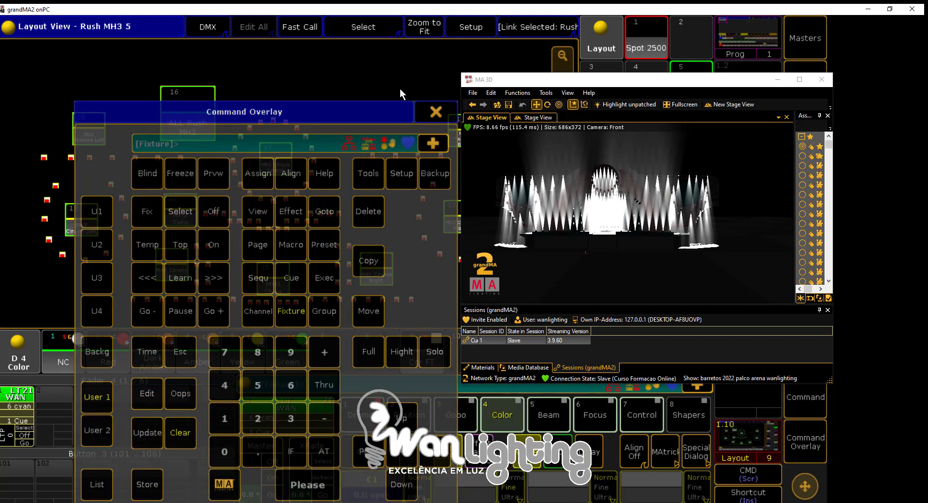
pyautogui.click(425, 109)
# Apply the Center position preset and the Red color preset to the selected Rush MH3 fixtures
pyautogui.click(411, 418)
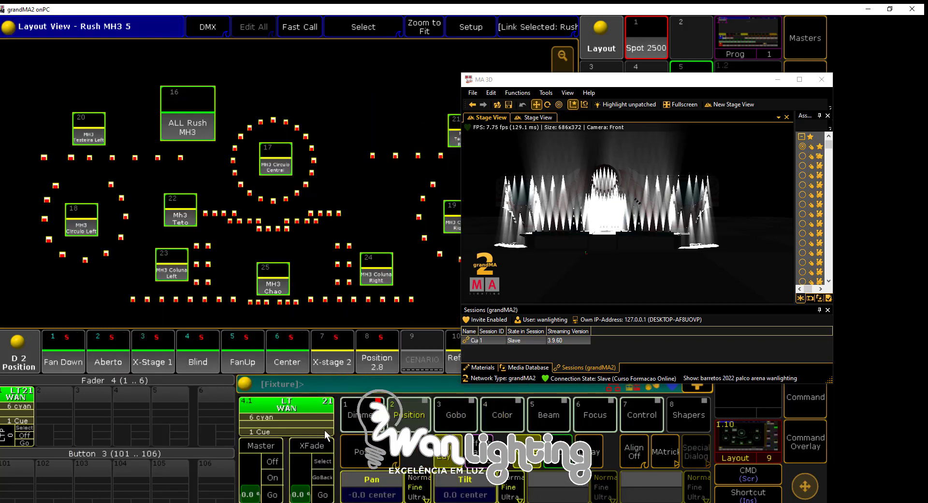
pyautogui.click(288, 366)
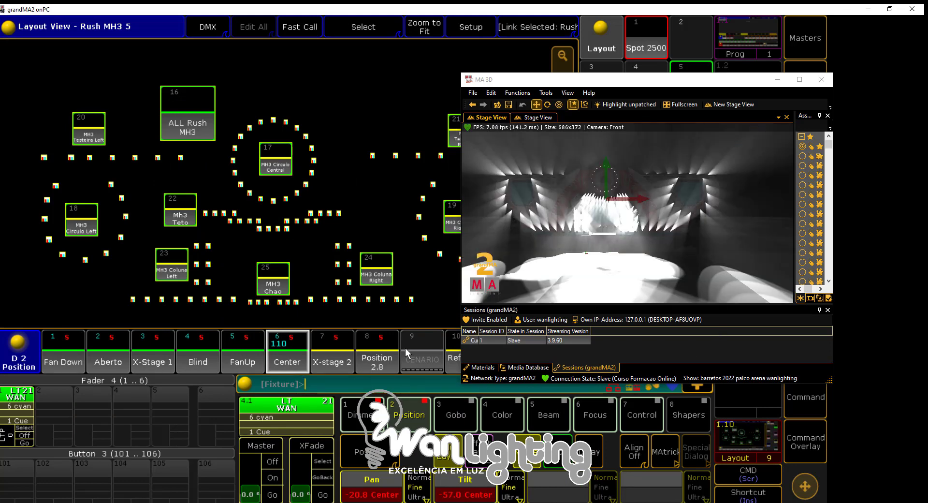
pyautogui.click(492, 414)
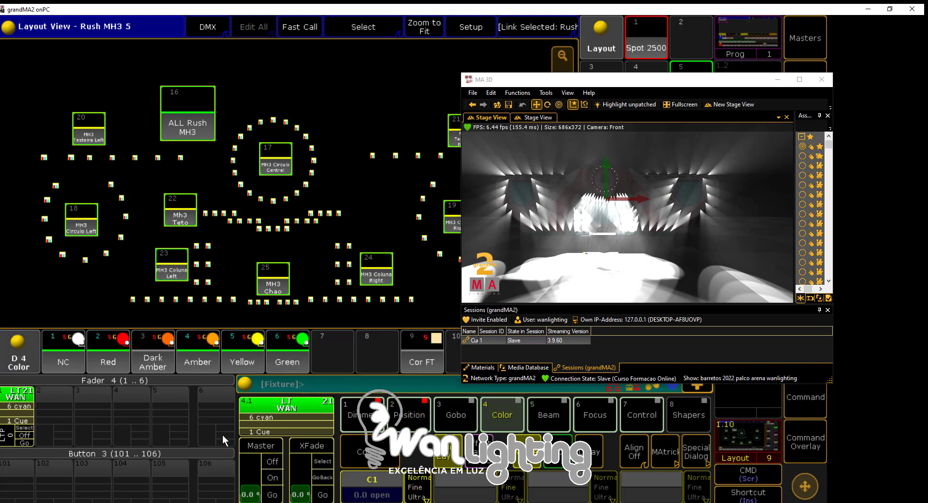
pyautogui.click(110, 358)
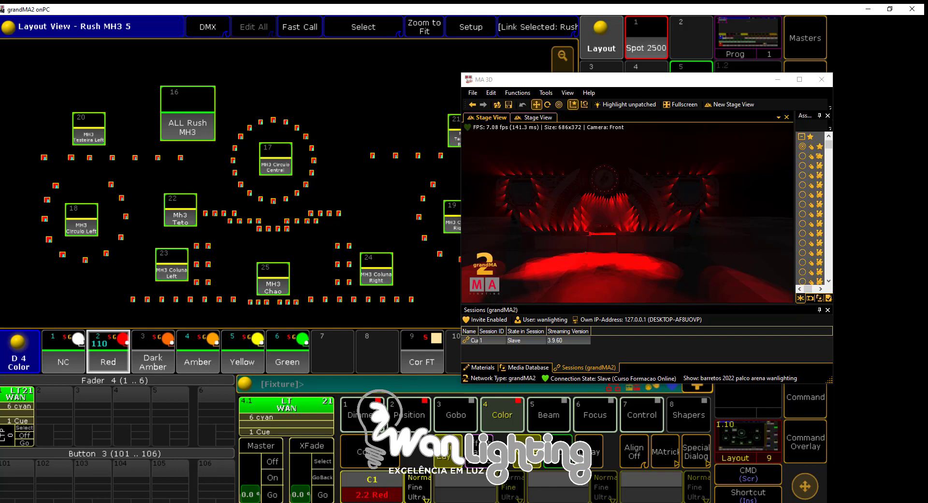
# Widen the Name column of the sessions list in MA 3D
pyautogui.click(491, 331)
pyautogui.moveTo(491, 332); pyautogui.dragTo(517, 334)
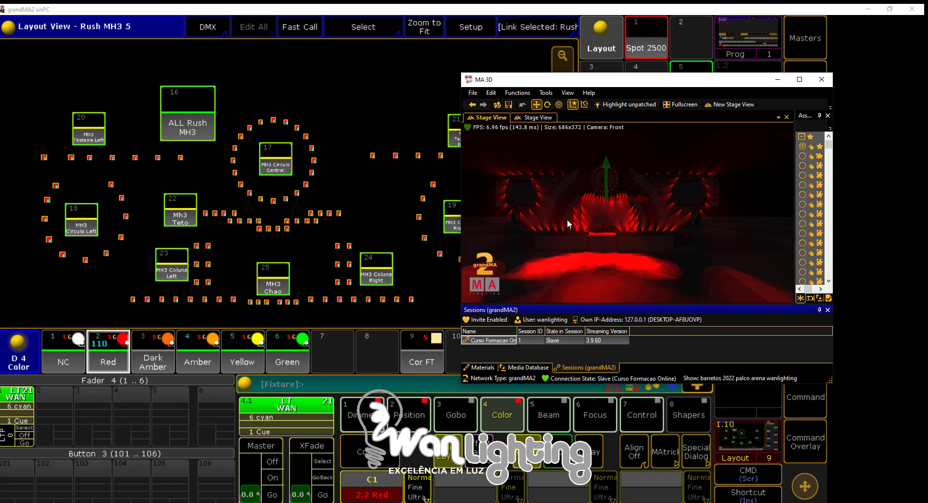
# Toggle Highlight on and off twice on the red fixtures to compare their output in the 3D stage, and close the command overlay
pyautogui.click(803, 439)
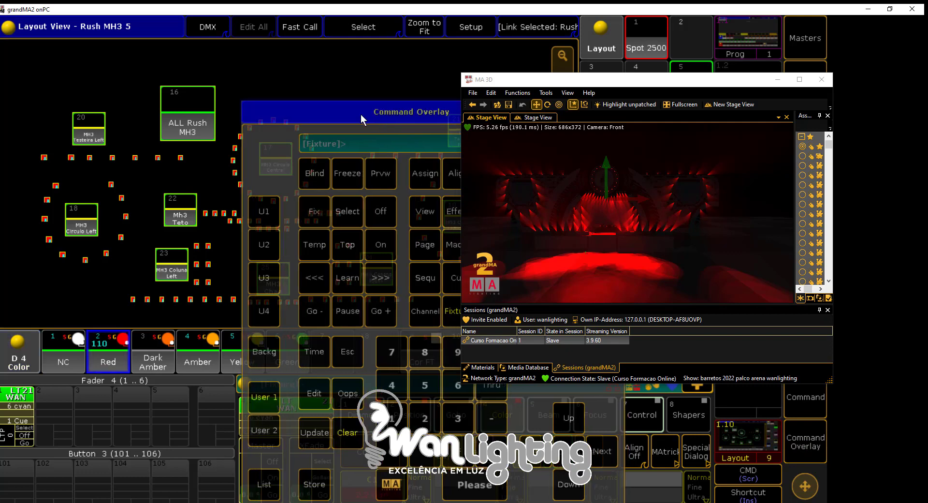
pyautogui.moveTo(360, 114); pyautogui.dragTo(141, 114)
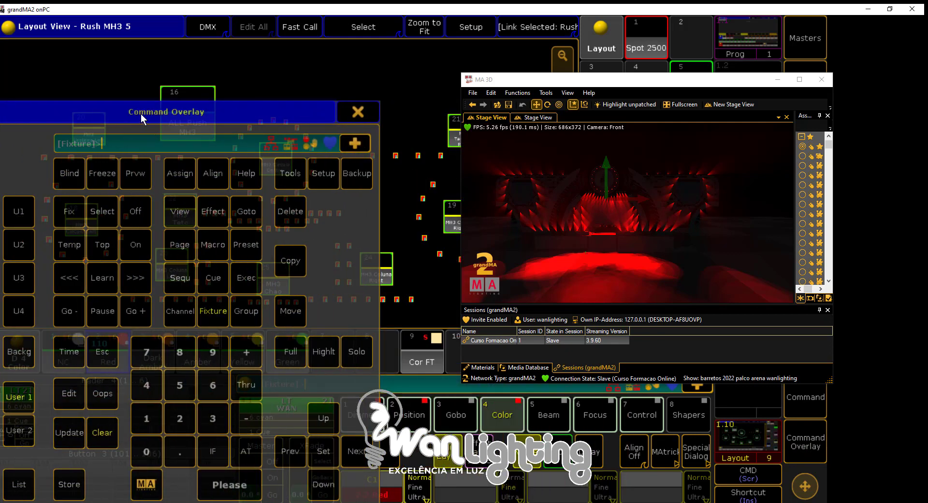
pyautogui.click(322, 353)
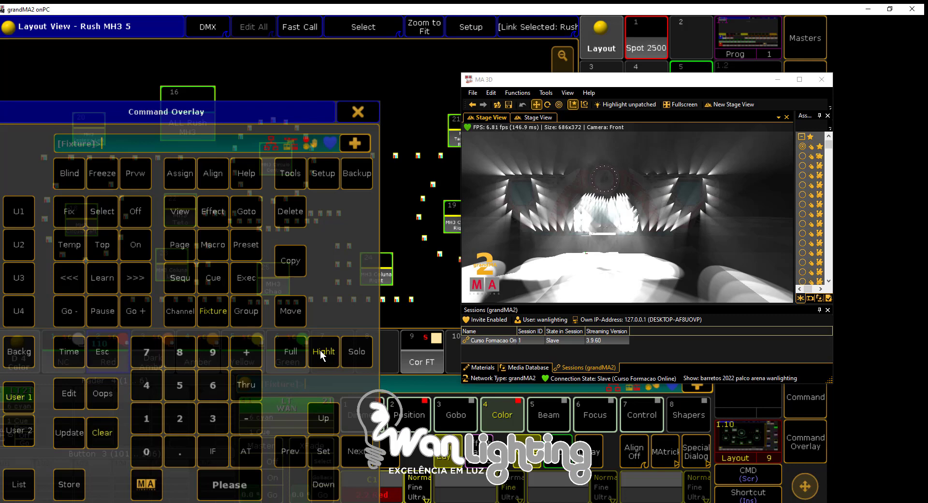
pyautogui.click(322, 353)
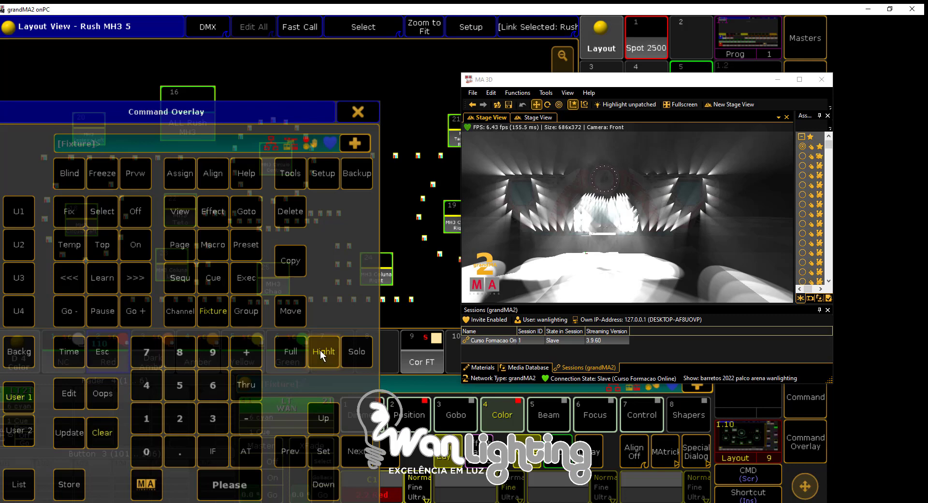
pyautogui.click(650, 202)
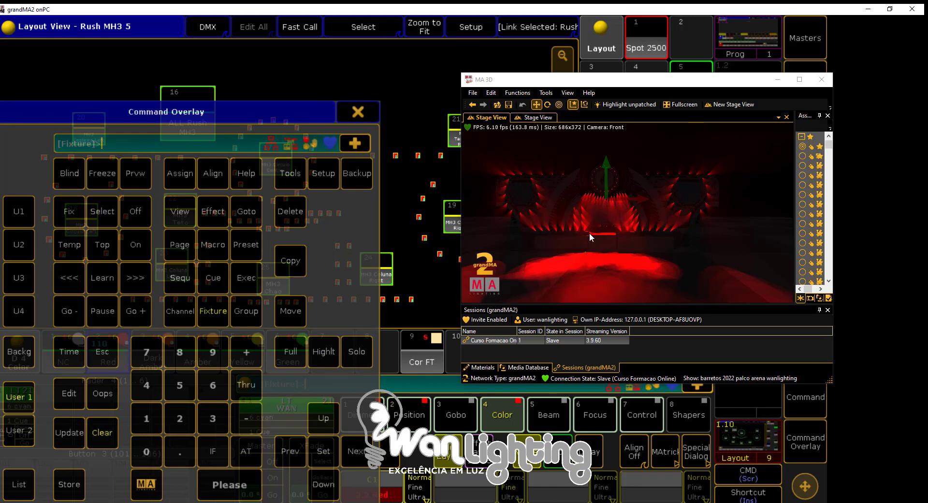
pyautogui.click(325, 350)
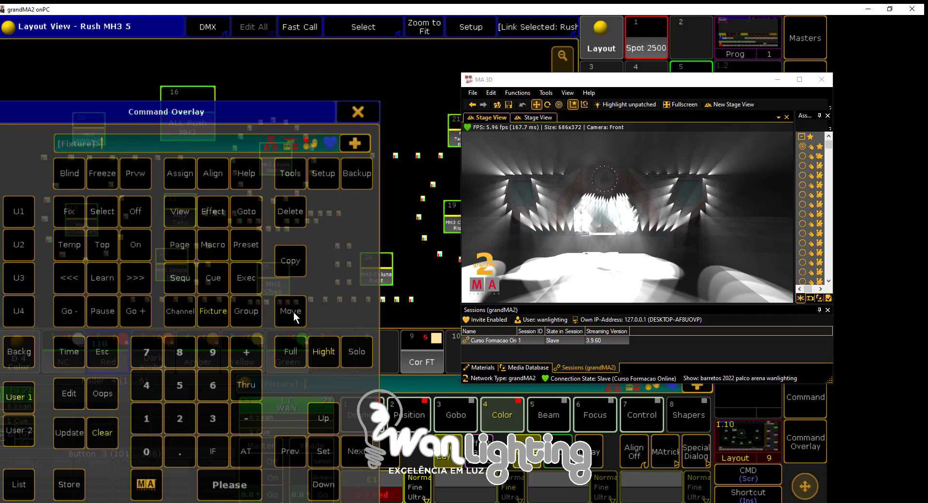
pyautogui.click(313, 352)
pyautogui.click(357, 112)
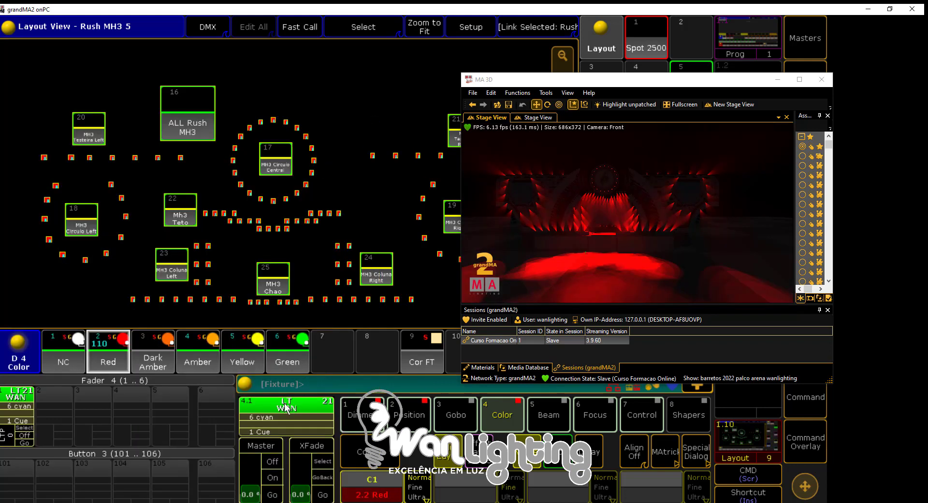
# Apply the NC color preset and the MH3 G1 1.1 gobo preset to the selected fixtures
pyautogui.click(71, 361)
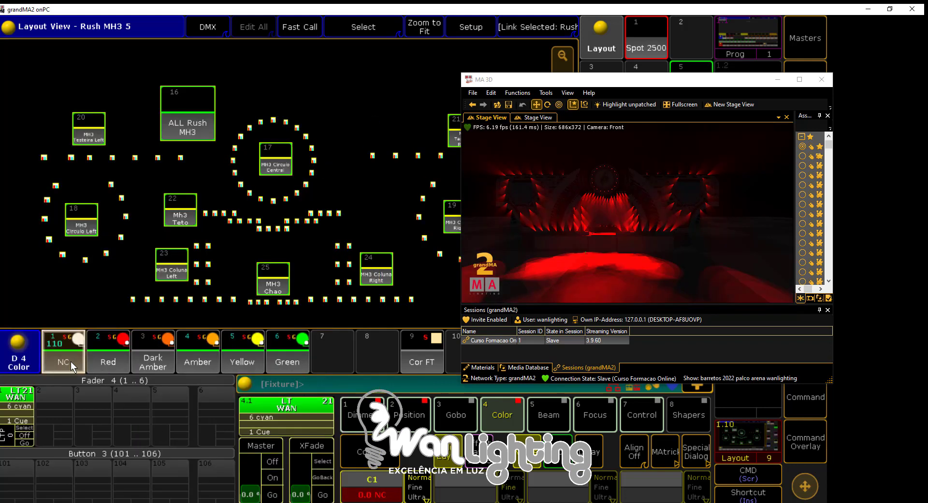
pyautogui.click(457, 415)
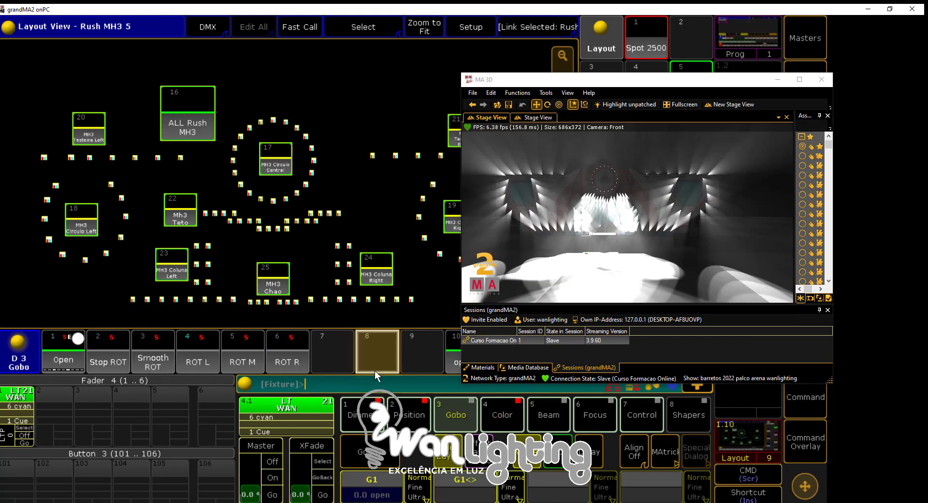
pyautogui.scroll(-2, 375, 368)
pyautogui.click(206, 356)
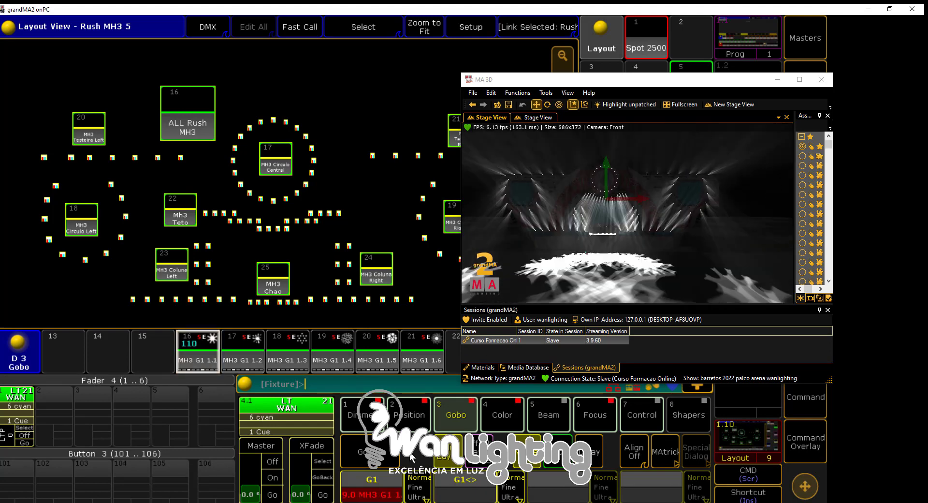
# Turn Highlight on and off with the gobo applied to compare the beams in the 3D stage, and close the command overlay
pyautogui.click(805, 441)
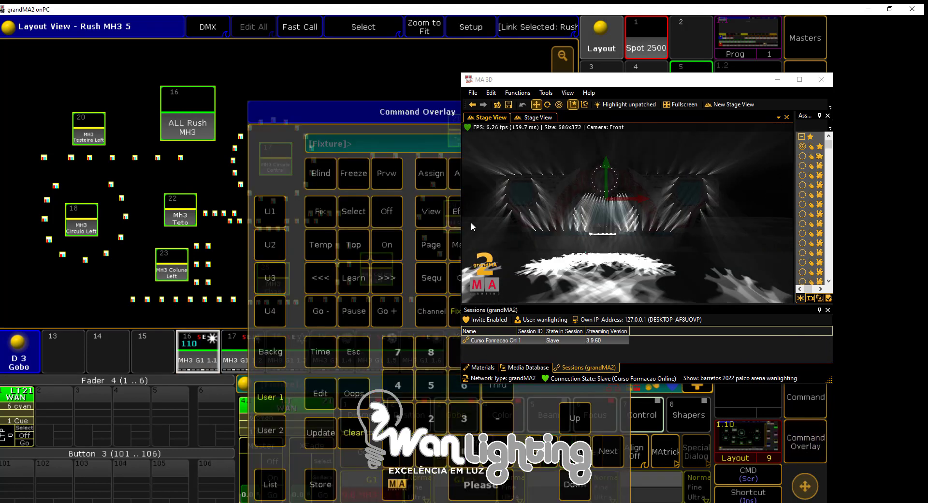
pyautogui.moveTo(347, 118); pyautogui.dragTo(132, 103)
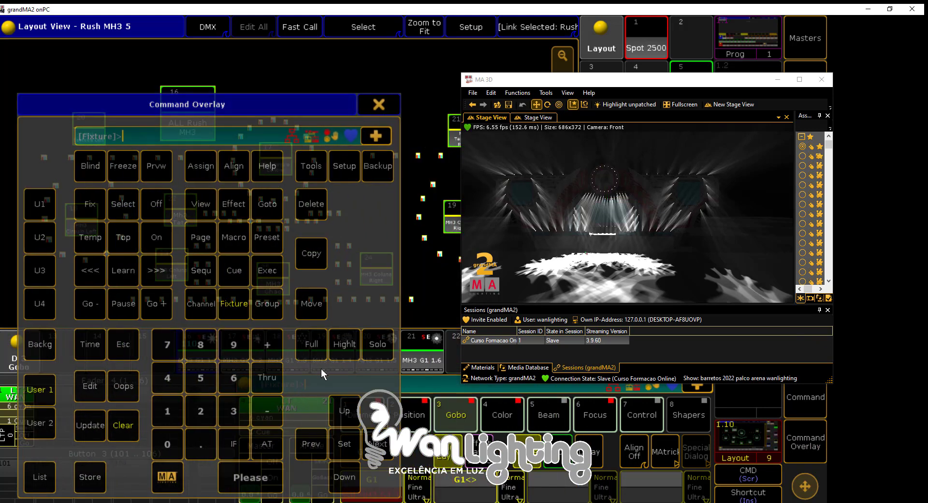
pyautogui.click(327, 352)
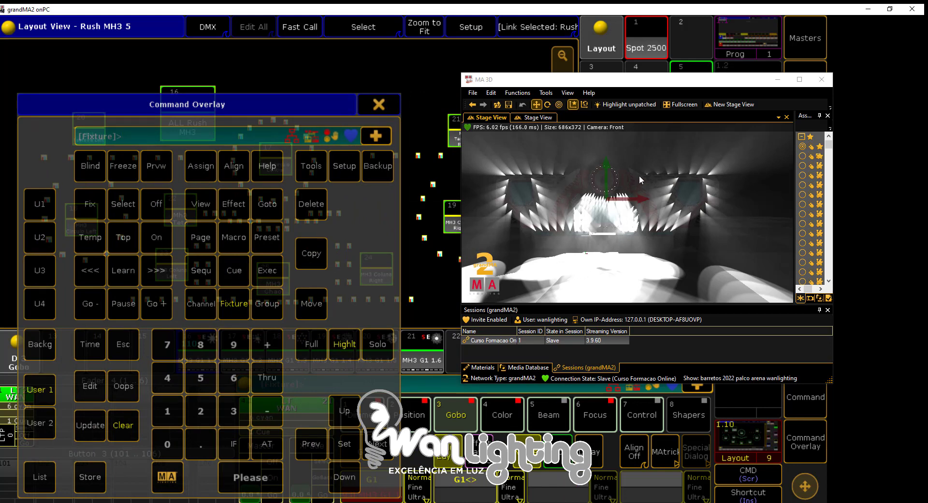
pyautogui.click(345, 350)
pyautogui.click(373, 100)
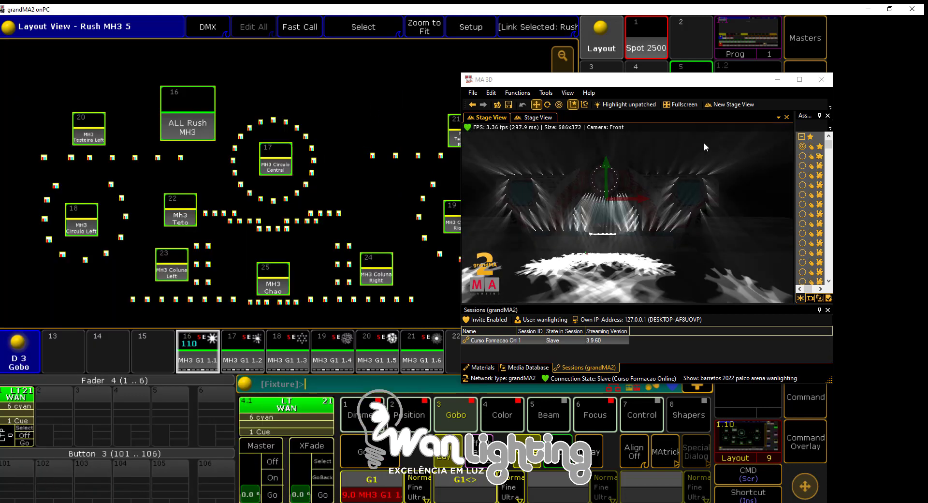
# Clear the fixture selection and all active values from the programmer
pyautogui.click(805, 441)
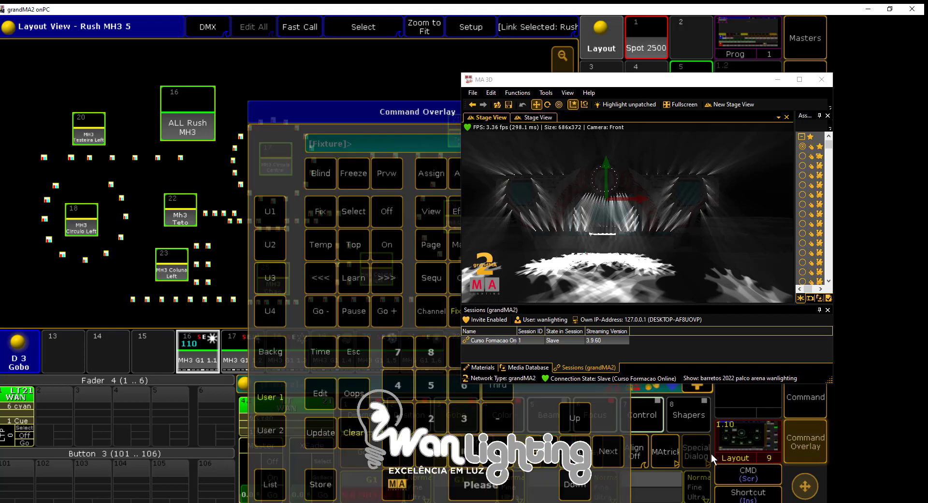
pyautogui.click(362, 433)
pyautogui.click(362, 433)
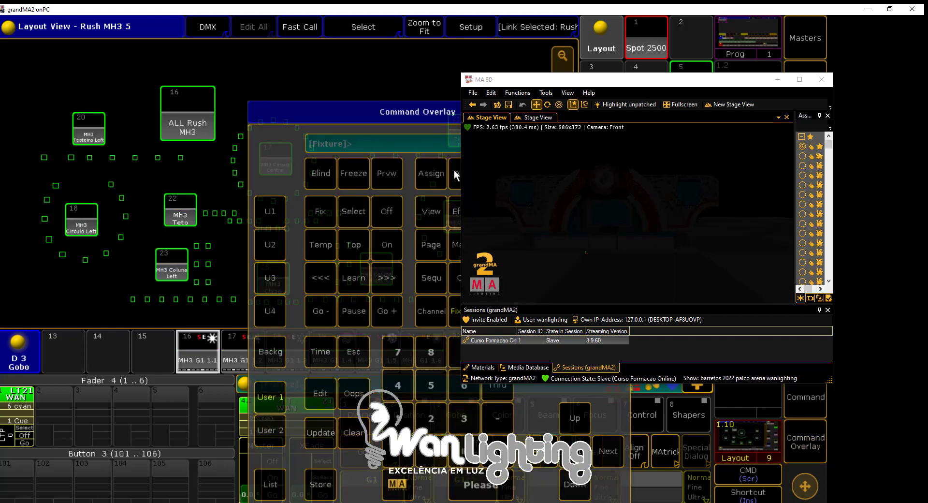
# Bring the ALL Rush MH3 group to full intensity and apply the Center position preset to it
pyautogui.moveTo(443, 110); pyautogui.dragTo(330, 110)
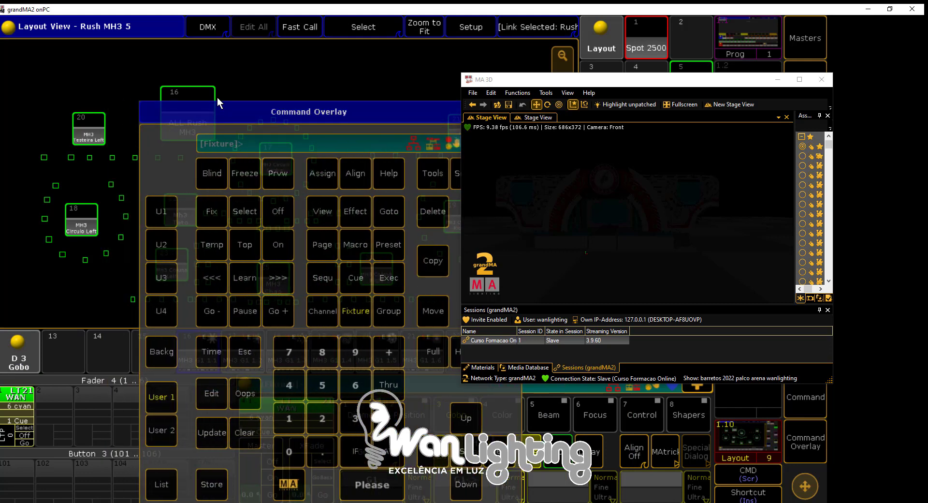
pyautogui.click(199, 99)
pyautogui.click(428, 355)
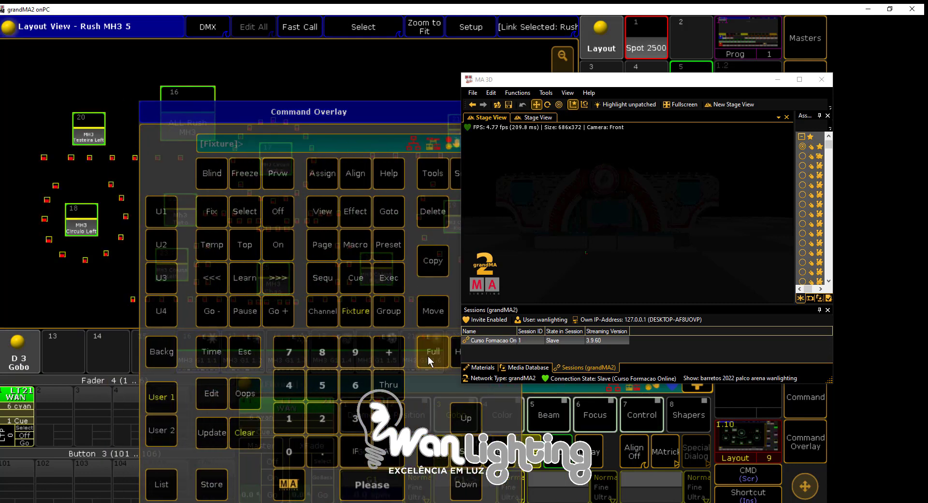
pyautogui.moveTo(410, 109); pyautogui.dragTo(335, 101)
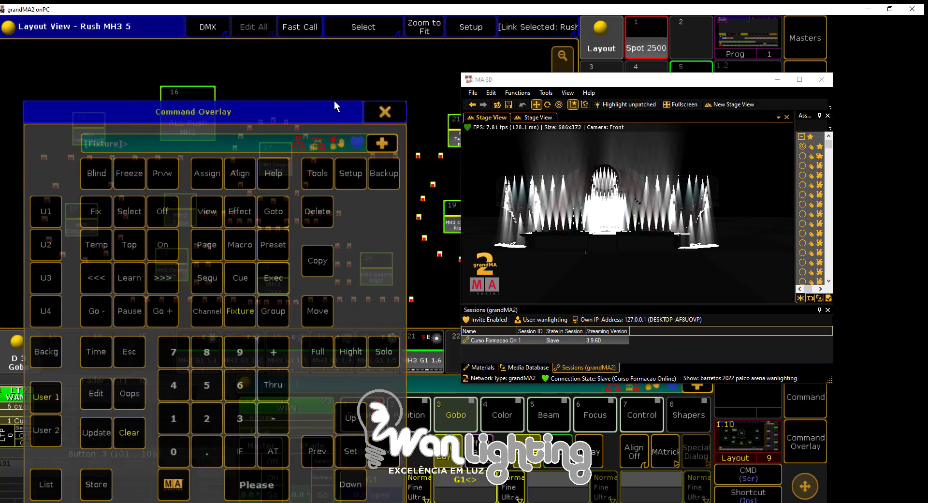
pyautogui.click(382, 110)
pyautogui.click(405, 418)
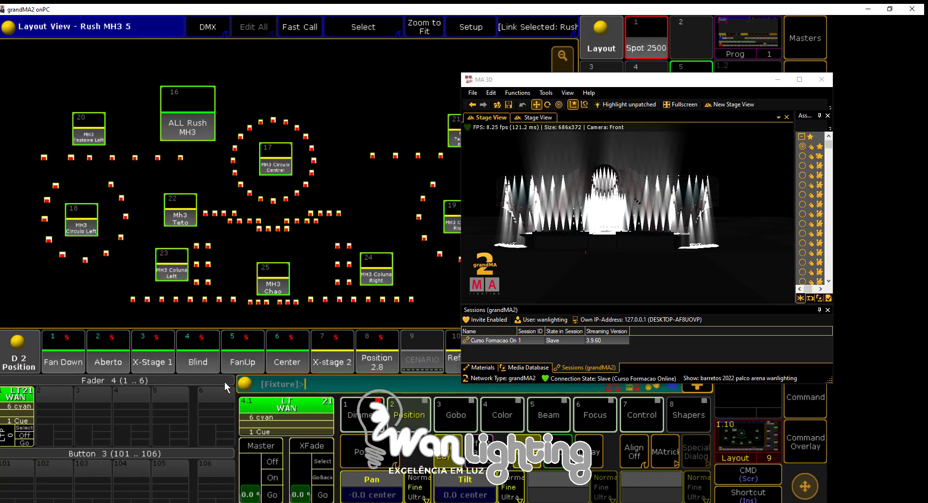
pyautogui.click(288, 354)
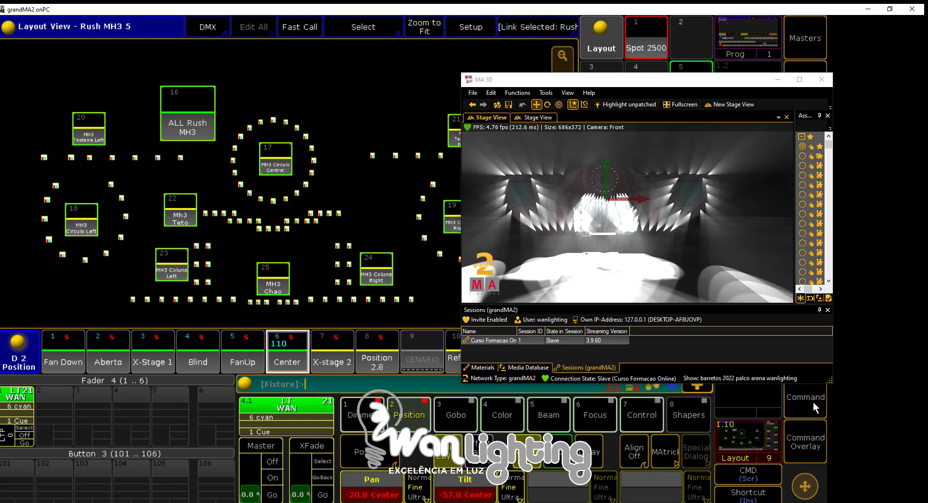
# Enable the status display for Highlight in the Message Center options on the Command screen, and close the Message Center
pyautogui.click(813, 402)
pyautogui.click(777, 80)
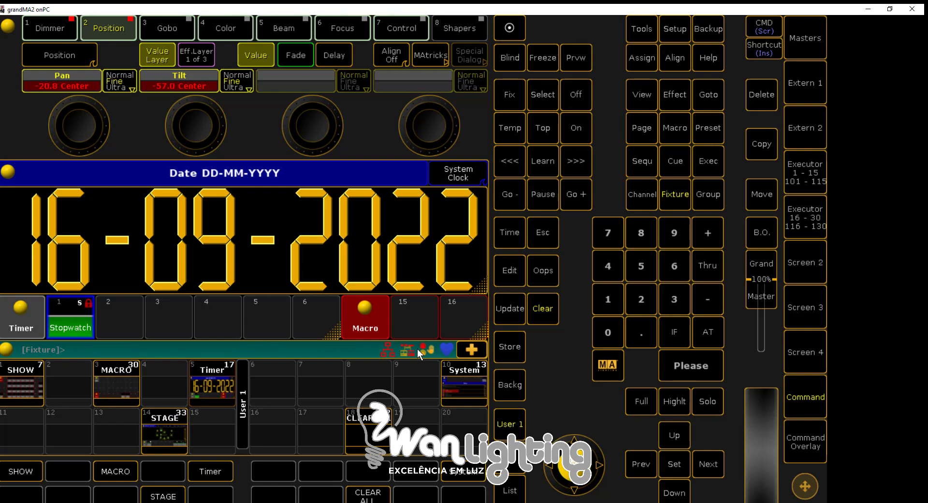
pyautogui.click(417, 349)
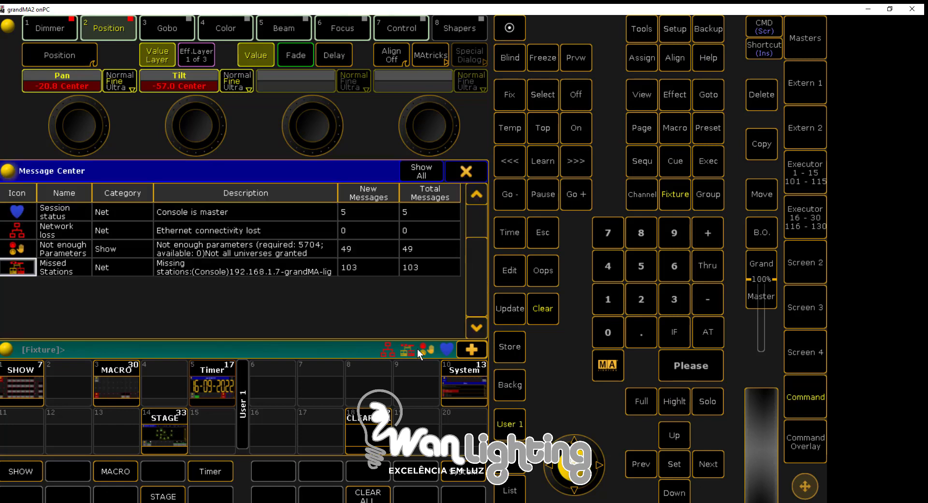
pyautogui.click(11, 171)
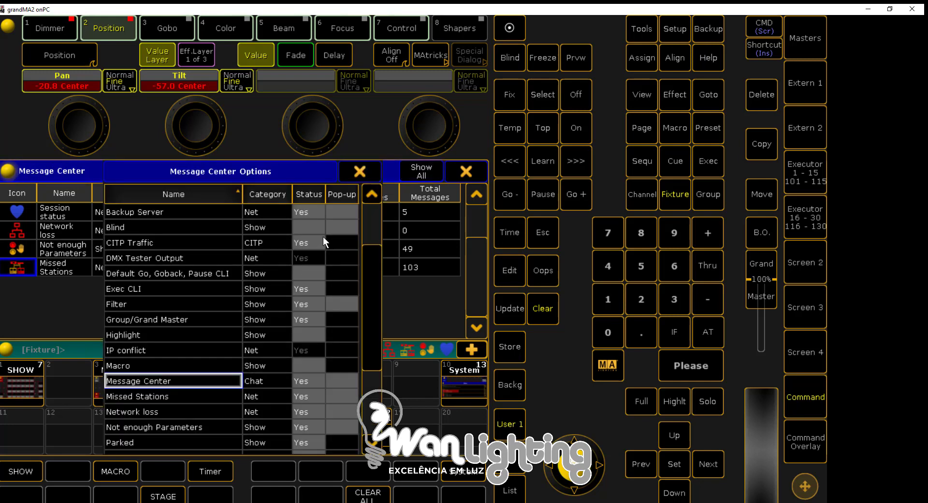
pyautogui.moveTo(371, 297)
pyautogui.mouseDown()
pyautogui.moveTo(362, 358)
pyautogui.moveTo(363, 283)
pyautogui.mouseUp()
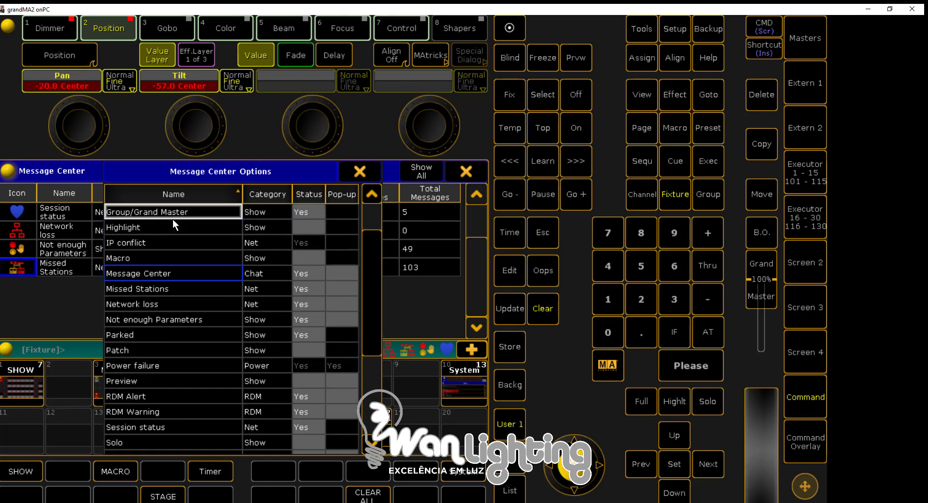
pyautogui.click(300, 227)
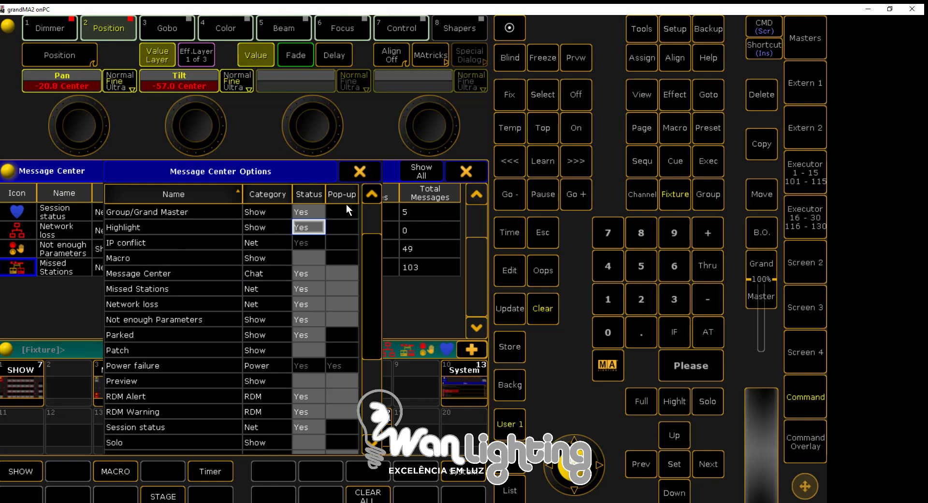
pyautogui.click(359, 172)
pyautogui.click(473, 169)
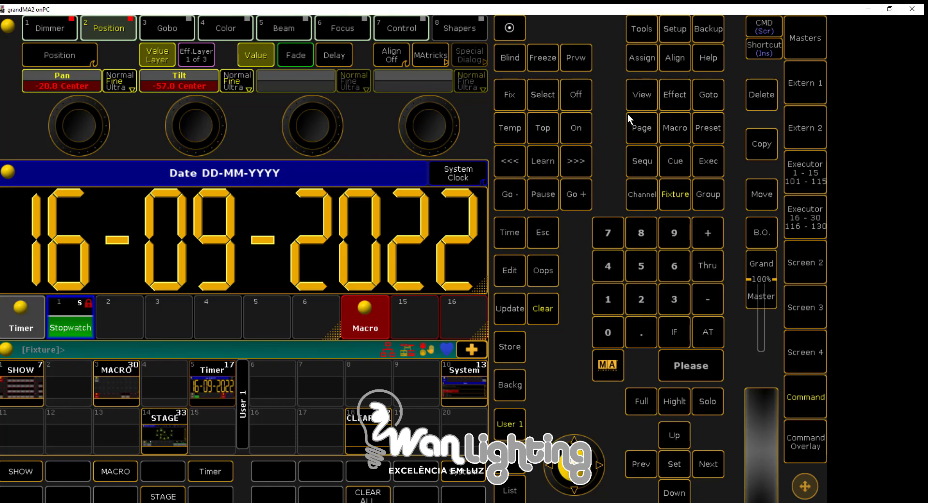
# Turn on Highlight, examine its status entry in the Message Center, and turn Highlight off
pyautogui.click(680, 406)
pyautogui.click(409, 350)
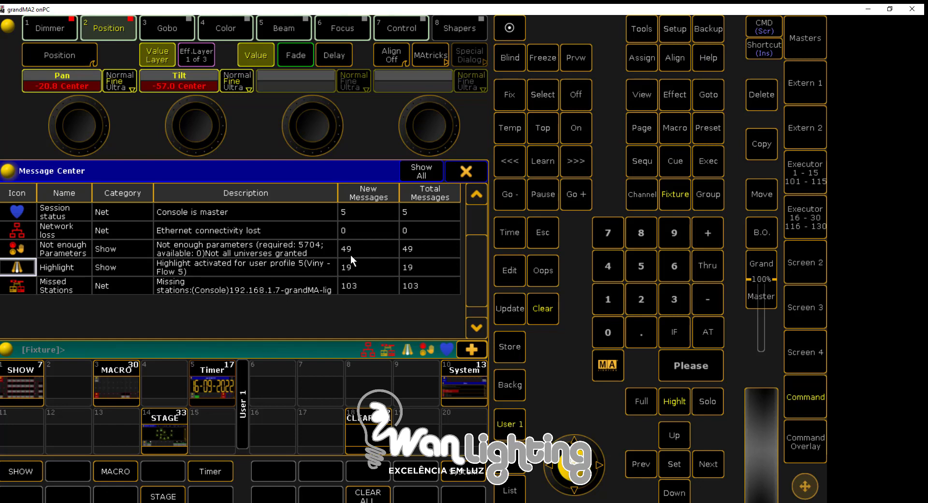
pyautogui.click(462, 169)
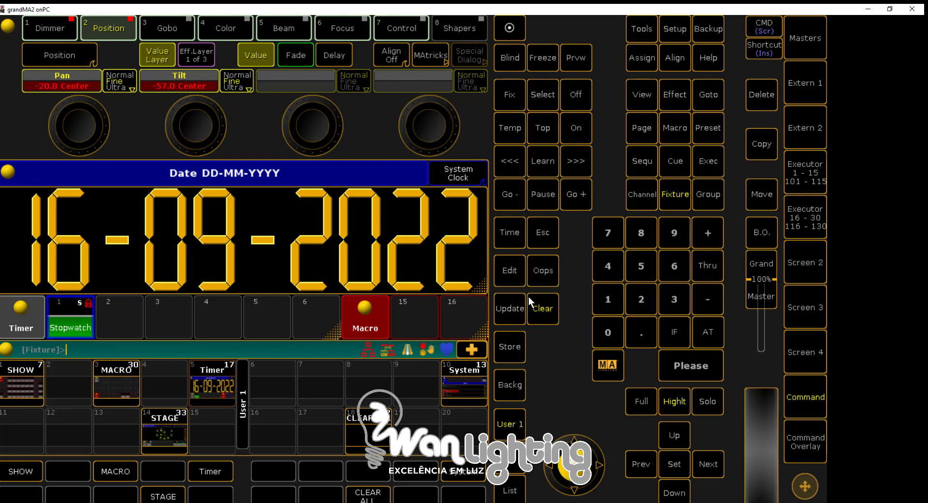
pyautogui.click(672, 401)
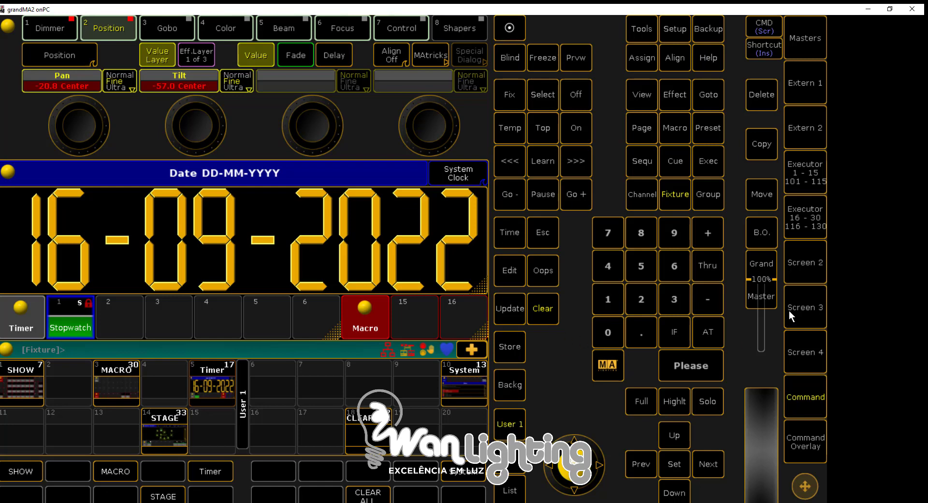
# Return to the Rush MH3 layout on Screen 2 and place the restored MA 3D window beside the layout
pyautogui.click(791, 265)
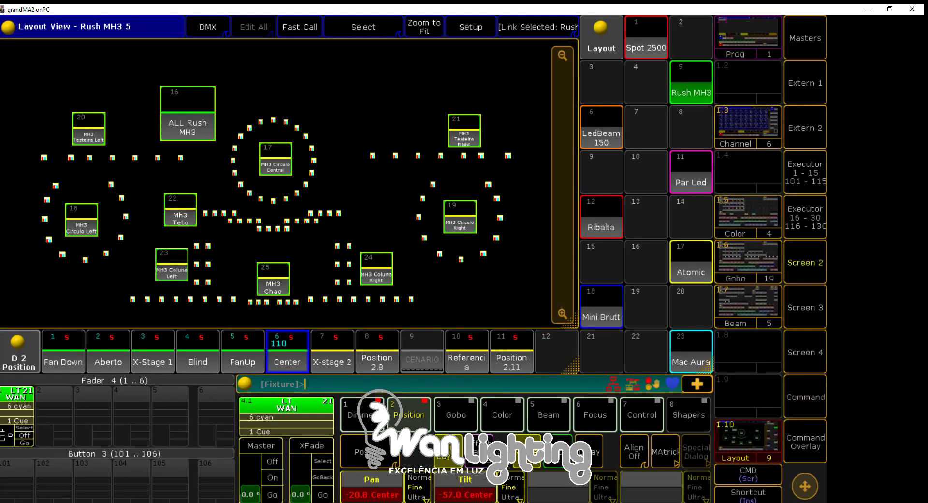
pyautogui.click(270, 502)
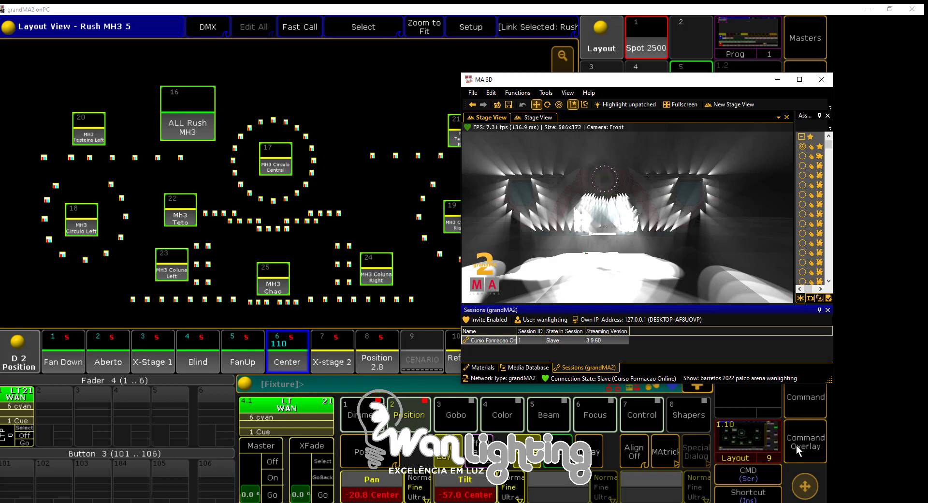
pyautogui.click(796, 444)
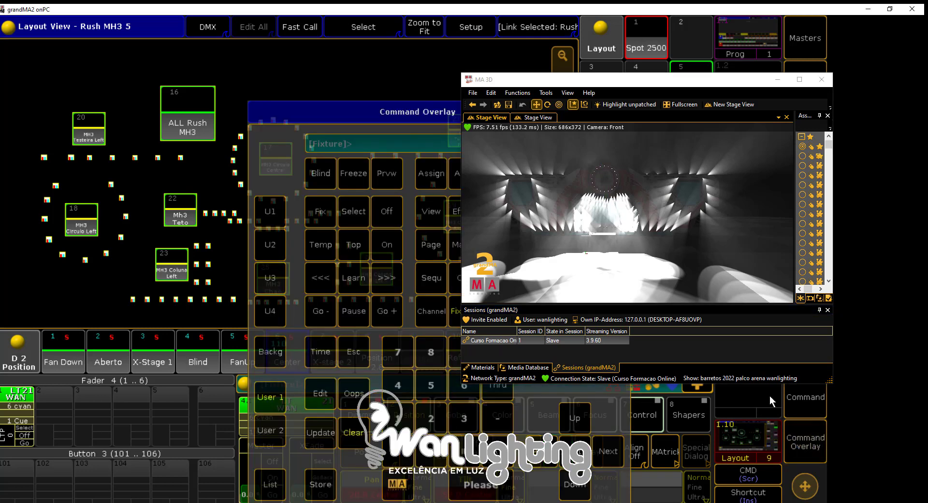
pyautogui.moveTo(408, 113); pyautogui.dragTo(602, 112)
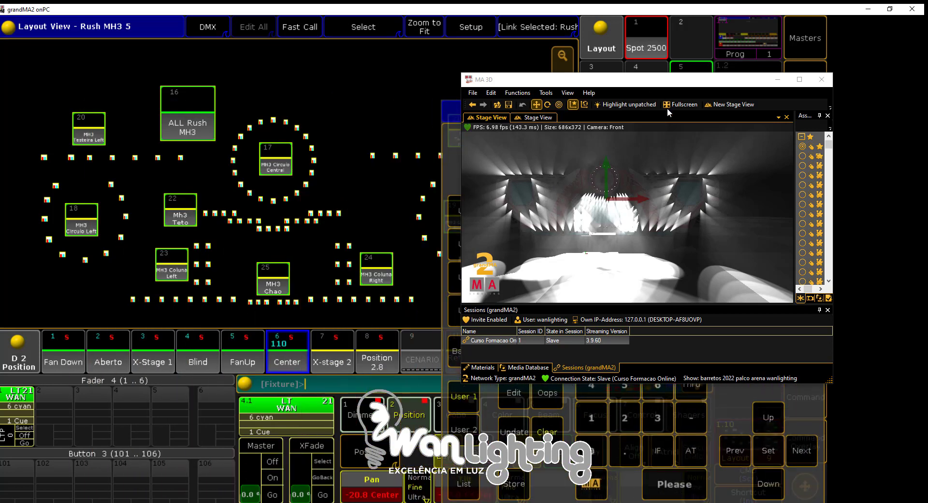
pyautogui.click(441, 421)
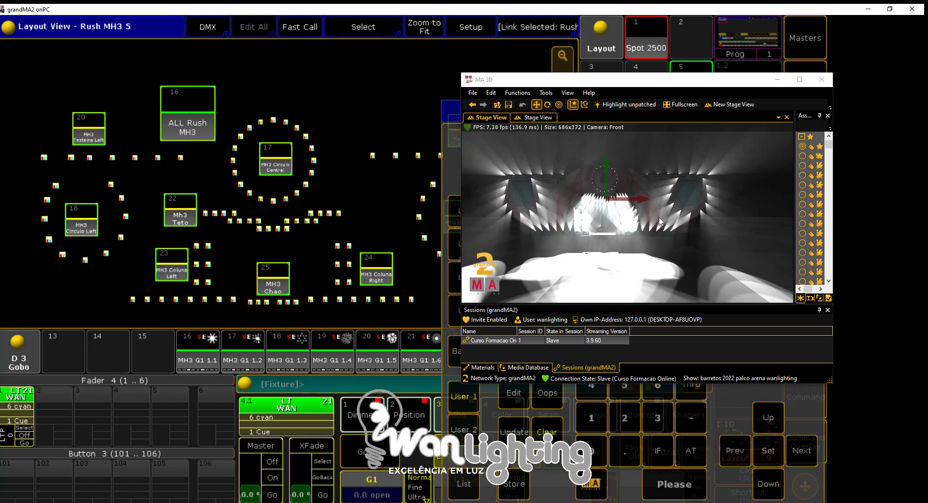
pyautogui.moveTo(718, 90); pyautogui.dragTo(821, 103)
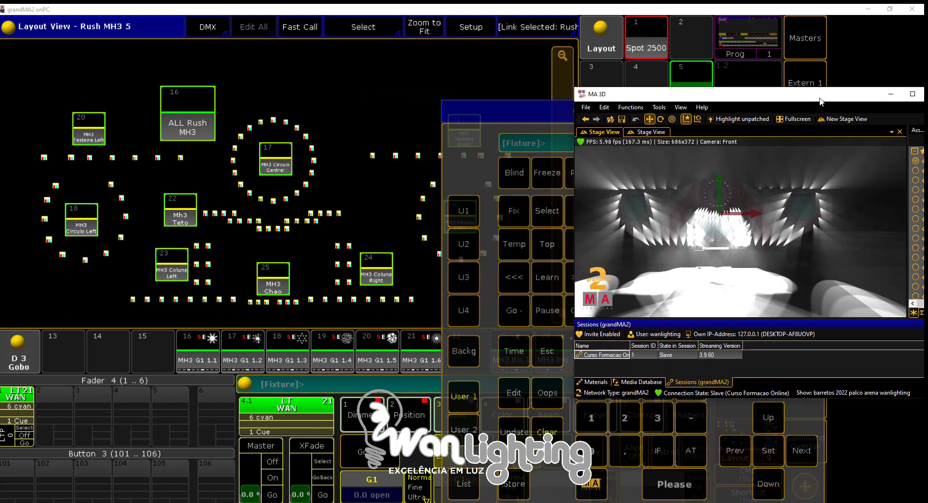
pyautogui.moveTo(482, 111); pyautogui.dragTo(218, 116)
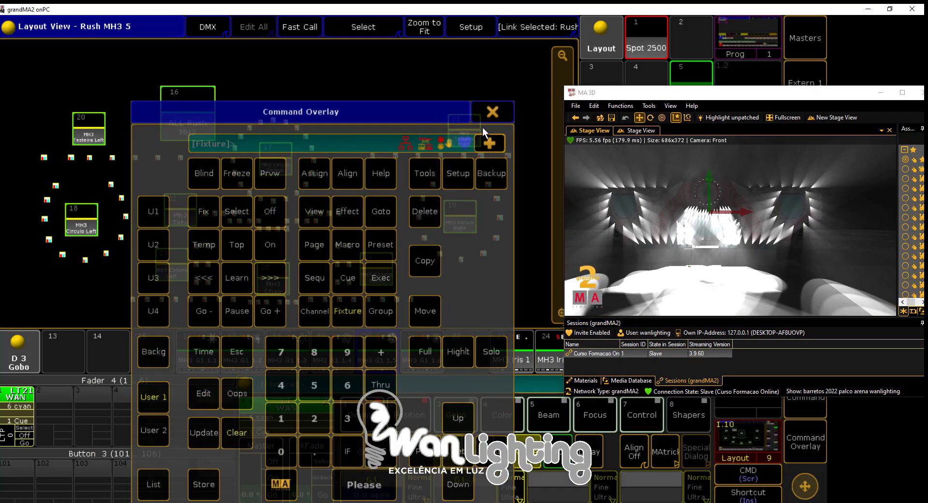
pyautogui.click(490, 116)
# Apply the Amber color preset to the selected fixtures and replace it with the Yellow preset
pyautogui.click(515, 417)
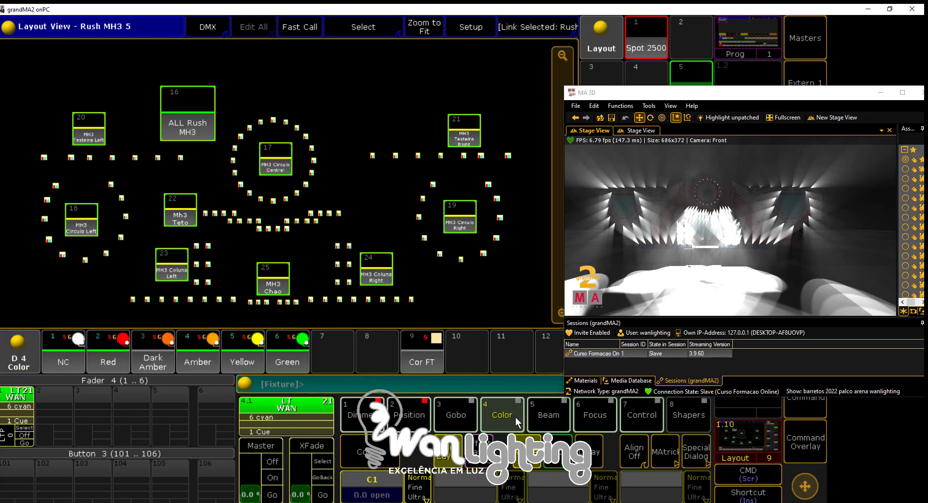
pyautogui.click(196, 360)
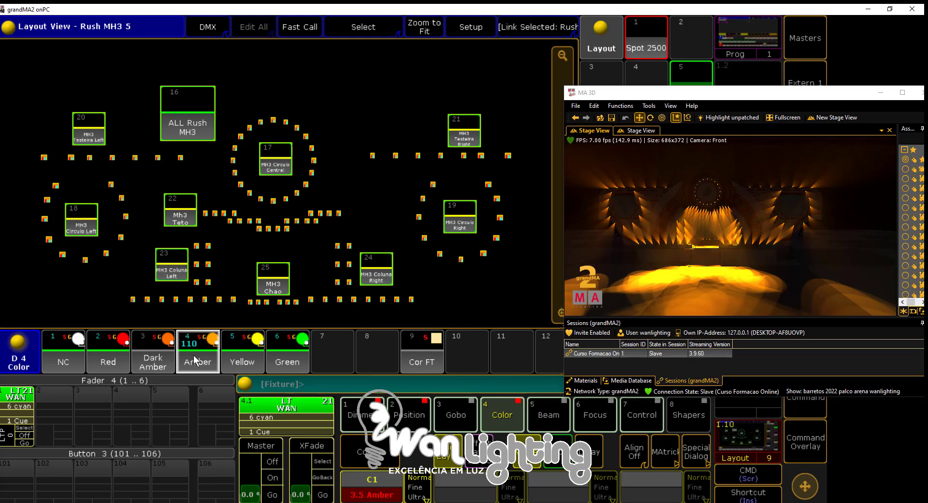
pyautogui.click(236, 359)
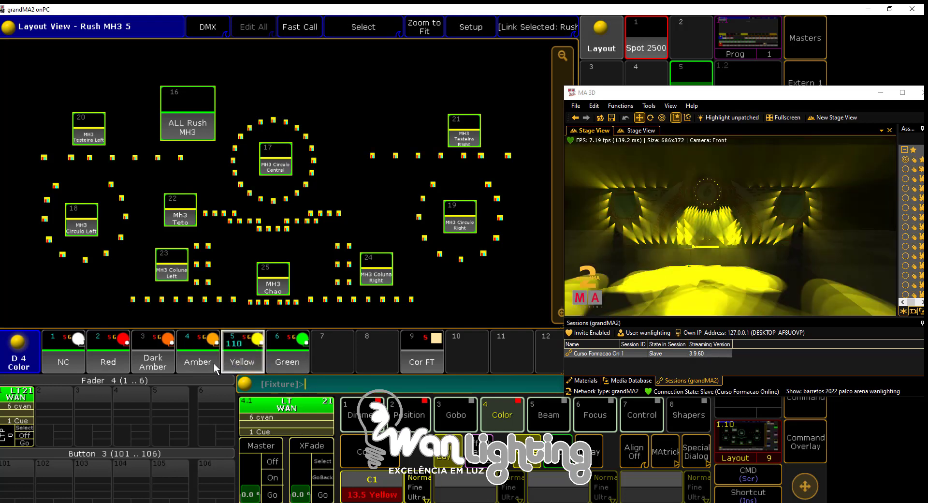
# Turn on Highlight for the yellow fixtures with the MA 3D stage in view, and close the command overlay
pyautogui.moveTo(785, 101); pyautogui.dragTo(802, 33)
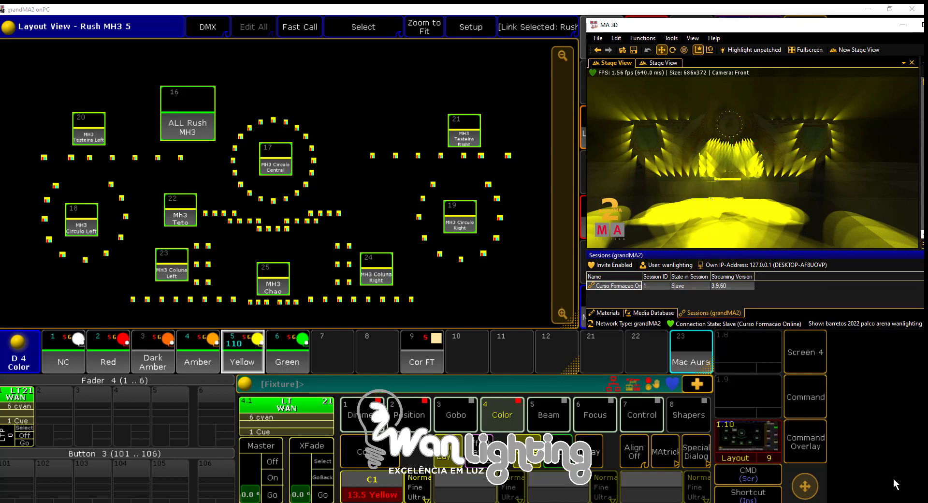
pyautogui.click(806, 448)
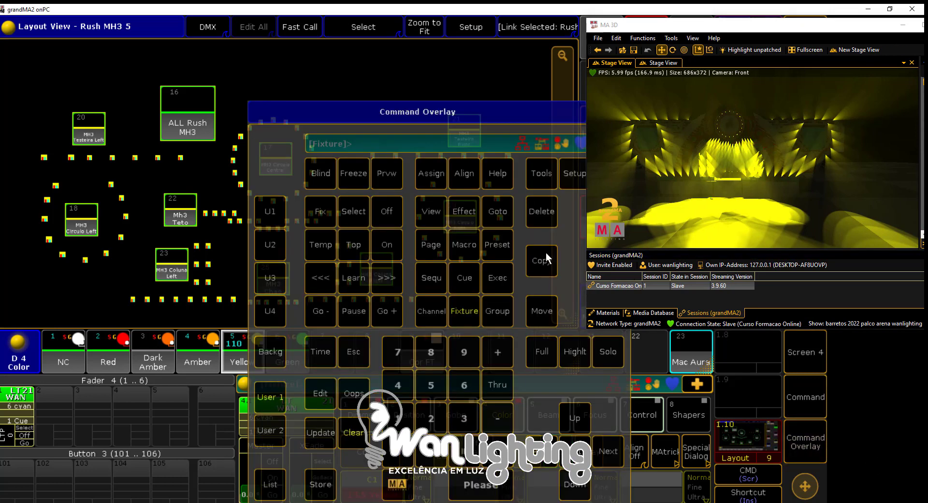
pyautogui.moveTo(474, 110); pyautogui.dragTo(329, 110)
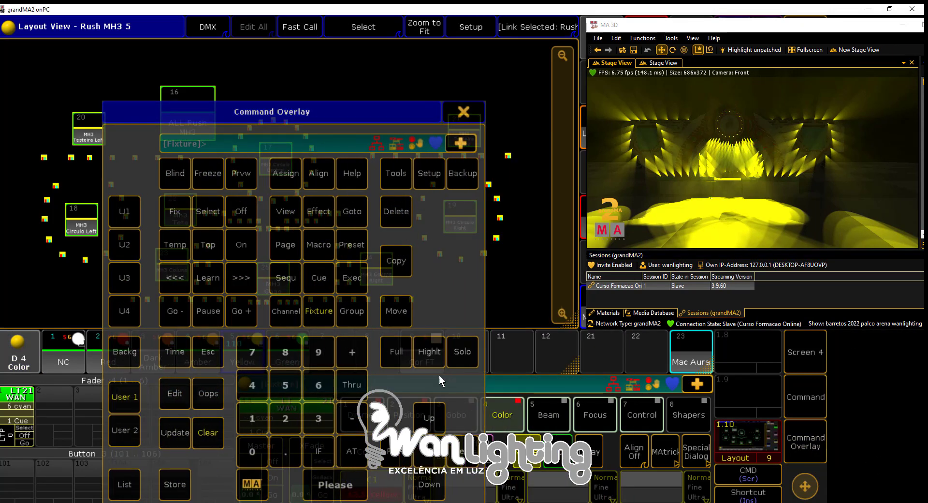
pyautogui.click(423, 354)
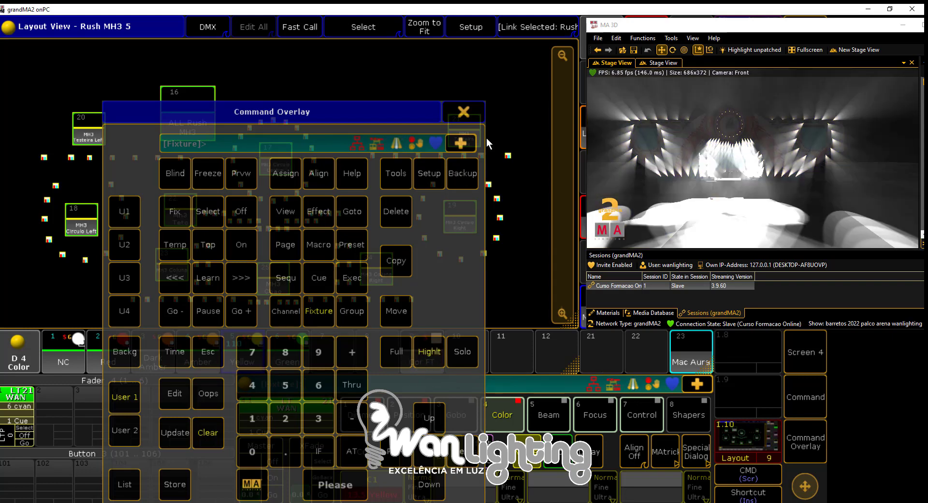
pyautogui.click(463, 111)
# Step to the next single fixture of the highlighted selection and adjust its pan to about 5.0
pyautogui.click(805, 397)
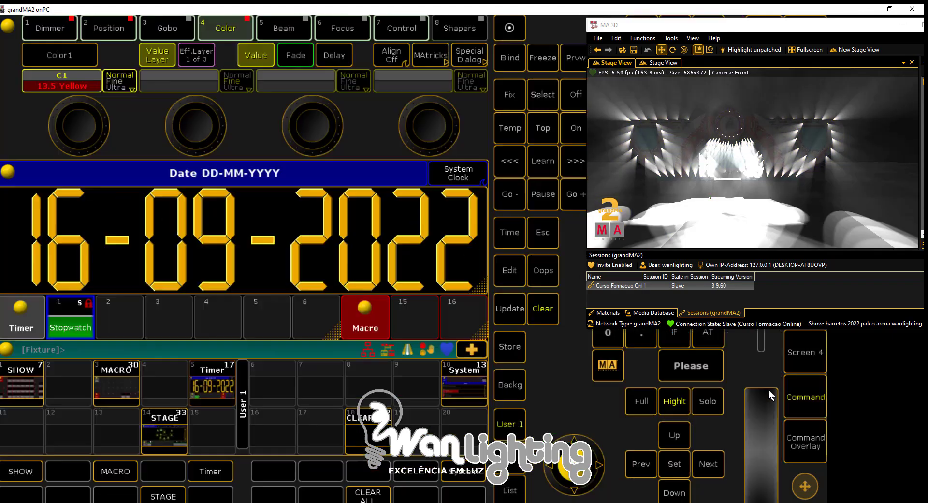
pyautogui.click(100, 30)
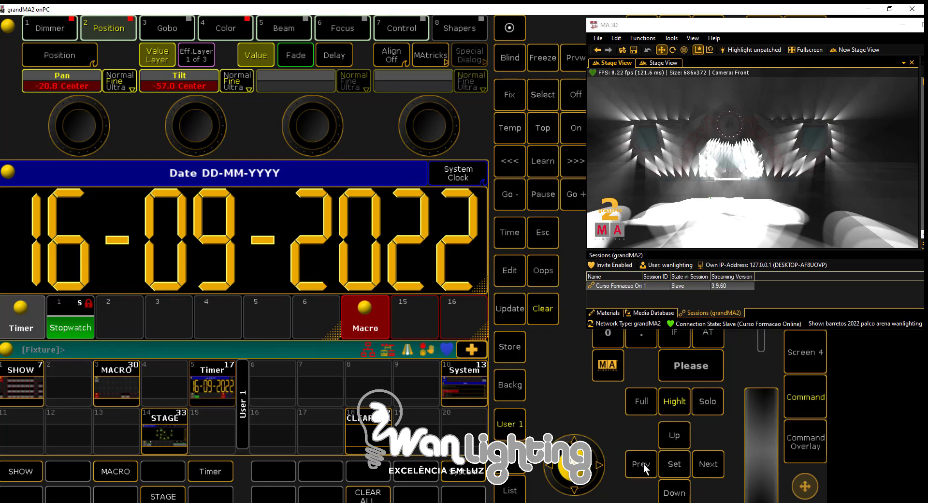
pyautogui.click(715, 467)
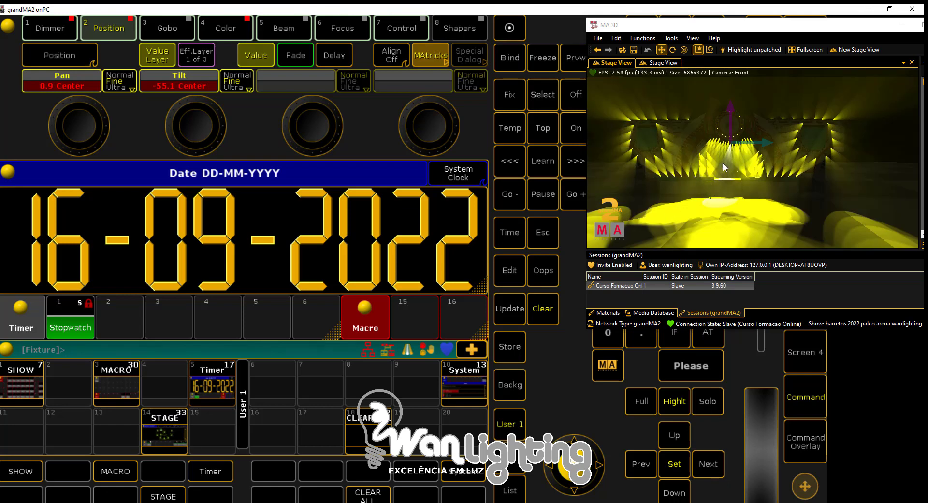
pyautogui.scroll(2, 80, 120)
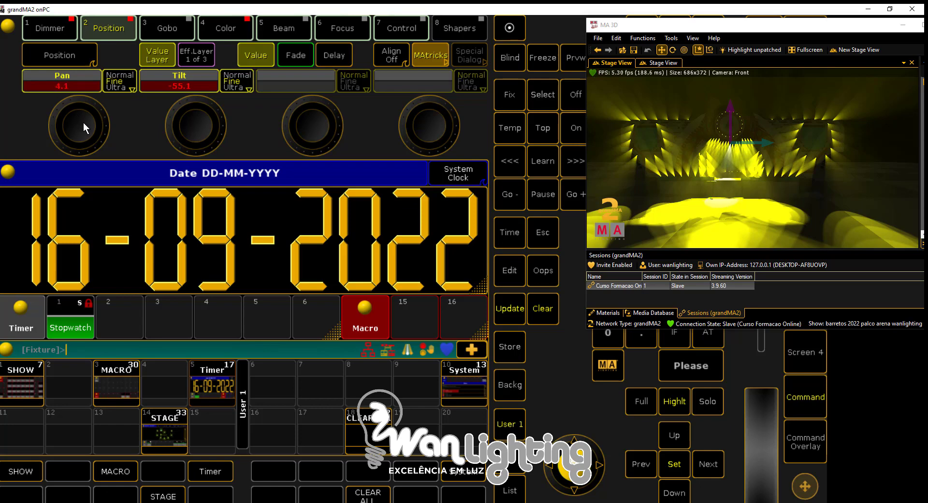
pyautogui.scroll(5, 83, 126)
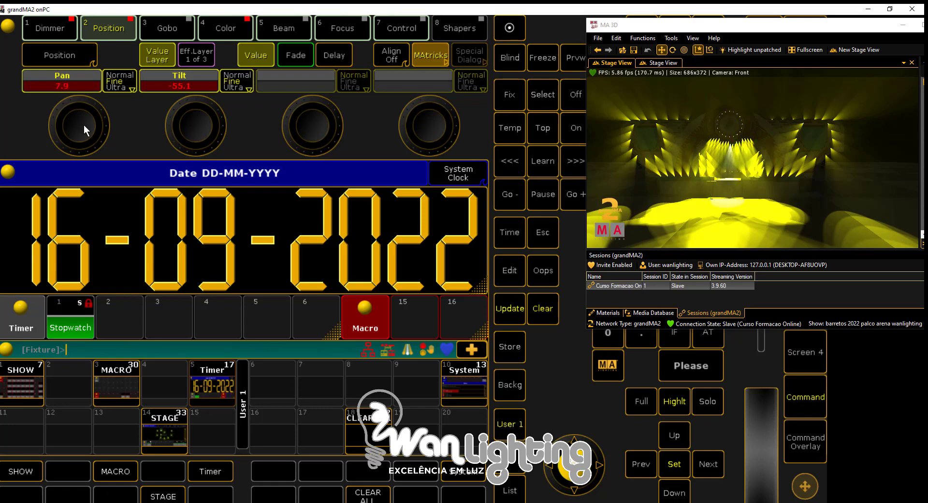
pyautogui.scroll(-3, 83, 125)
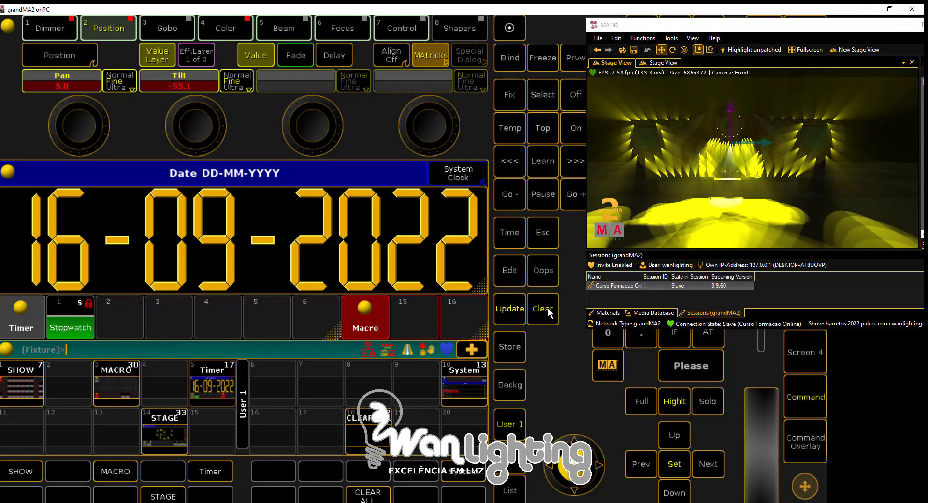
# Turn off Highlight and clear the fixture selection and all active values from the programmer
pyautogui.click(668, 401)
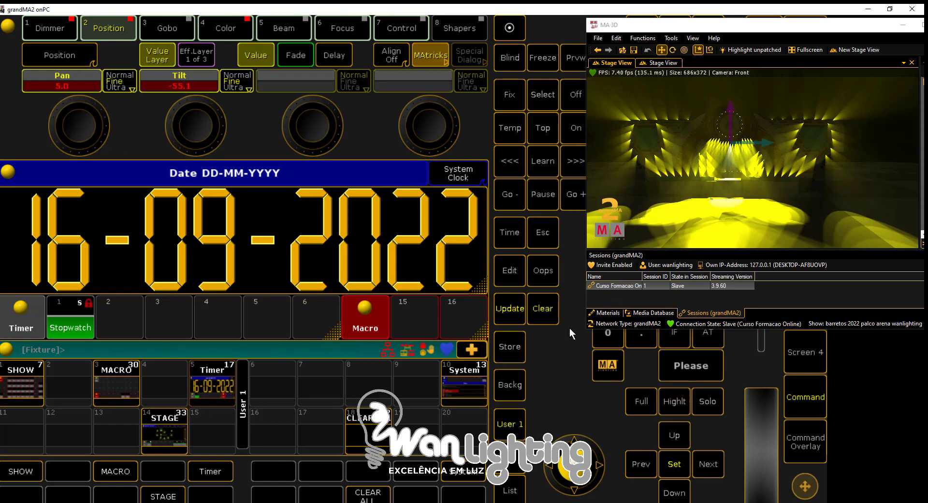
pyautogui.click(543, 309)
pyautogui.click(543, 309)
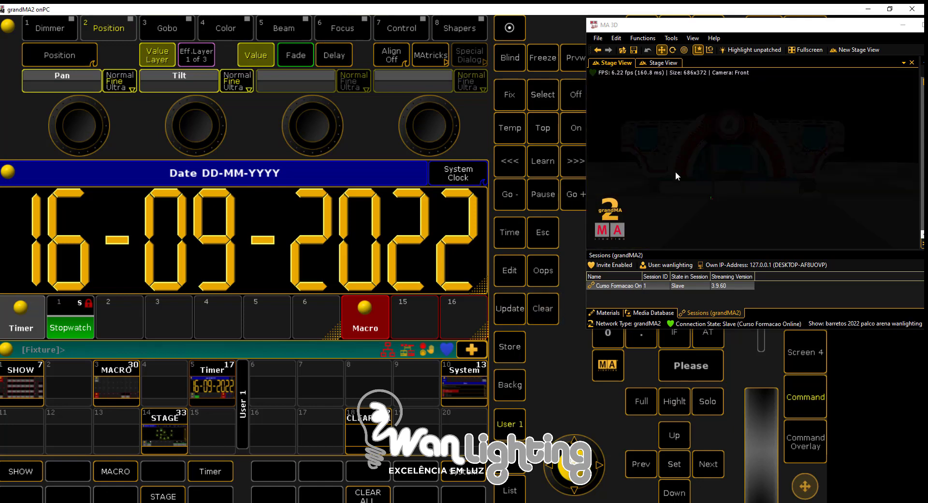
# Open the STAGE view with the MA 3D window moved clear of the layout, and select the MH3 Chao group
pyautogui.moveTo(544, 37)
pyautogui.mouseDown()
pyautogui.moveTo(441, 31)
pyautogui.moveTo(540, 50)
pyautogui.mouseUp()
pyautogui.click(180, 427)
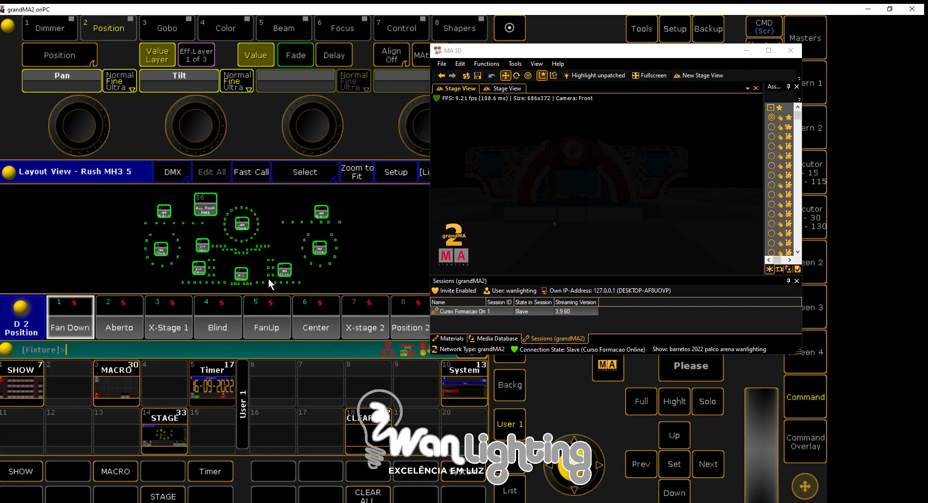
pyautogui.click(241, 276)
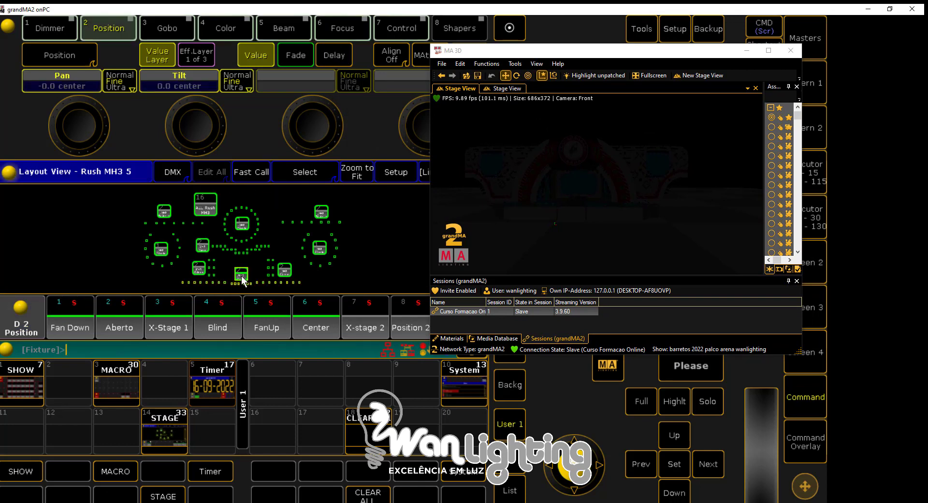
# Bring the MH3 Chao fixtures to full intensity and apply the Yellow color preset and the Center position preset
pyautogui.click(642, 401)
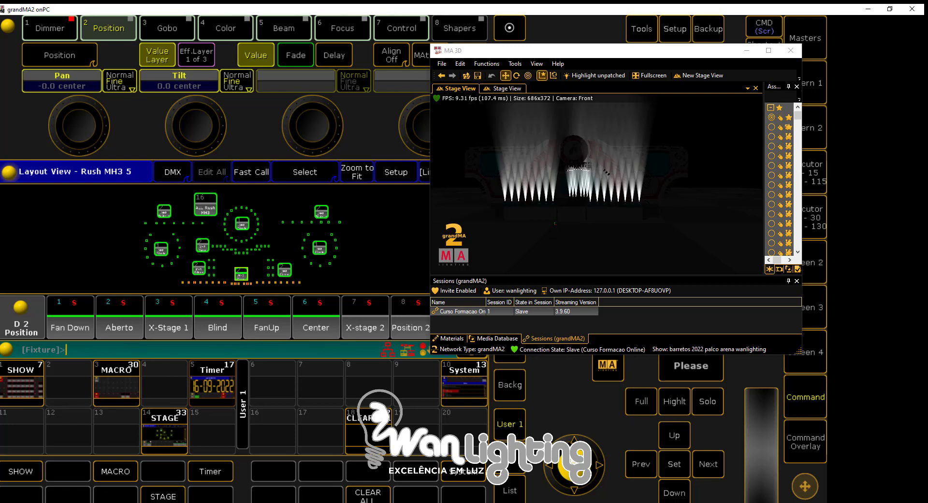
pyautogui.click(225, 34)
pyautogui.click(279, 319)
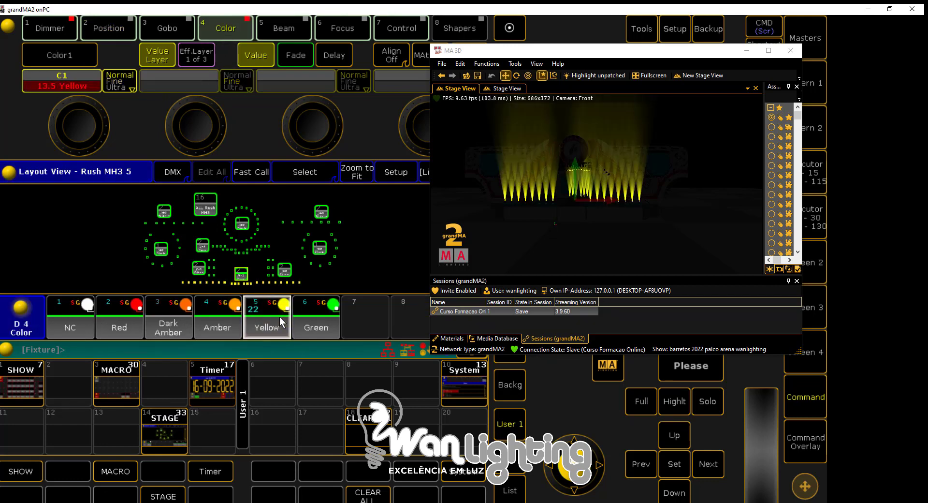
pyautogui.click(110, 26)
pyautogui.click(316, 329)
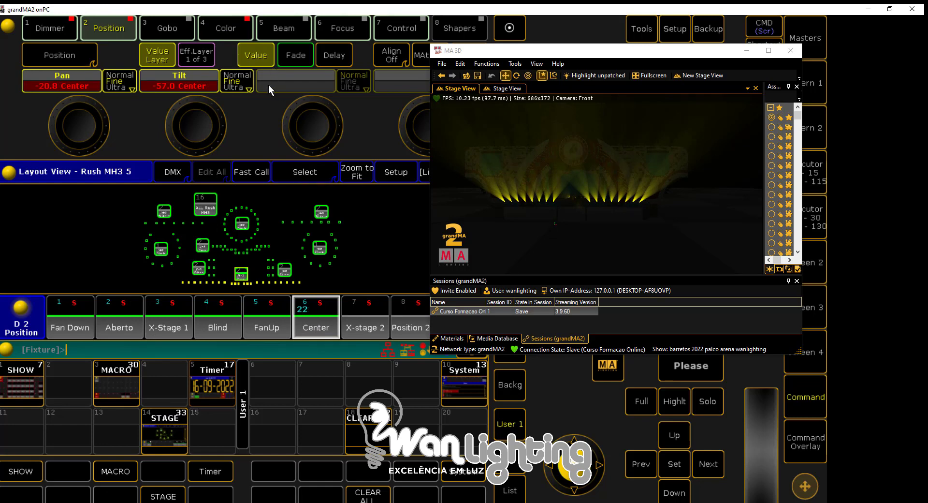
# Turn on Highlight and step through the first two floor fixtures, panning the first to about 8.9 and readjusting the second's pan
pyautogui.click(677, 405)
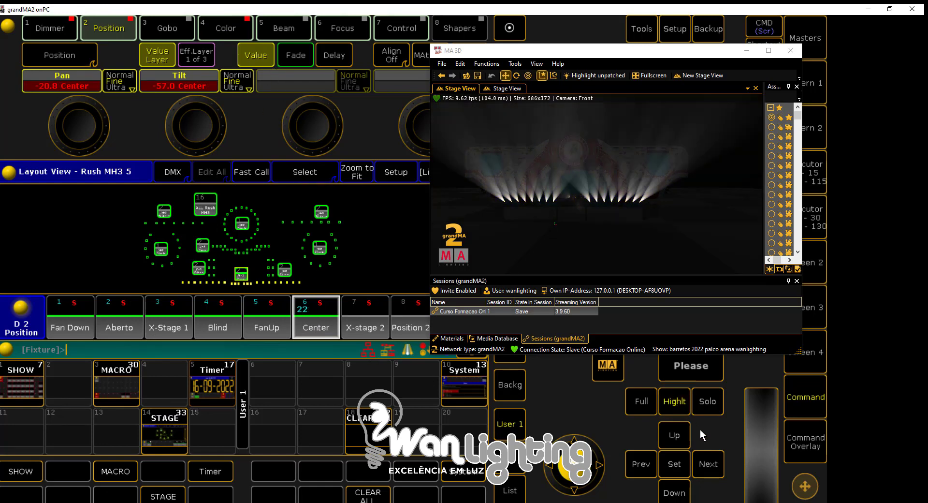
pyautogui.click(706, 462)
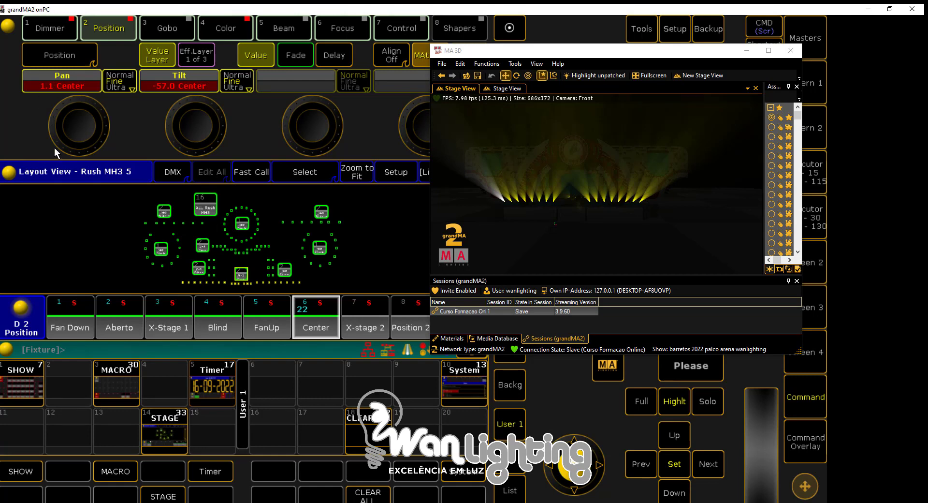
pyautogui.scroll(5, 78, 127)
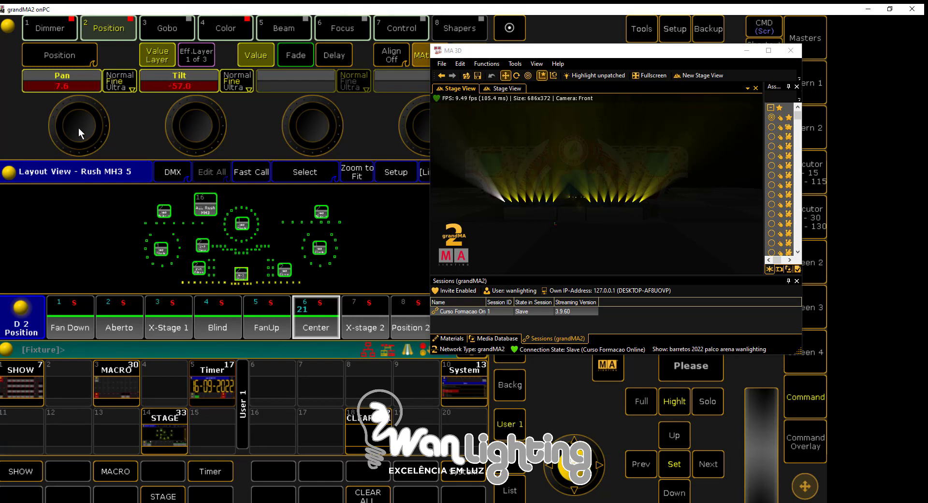
pyautogui.click(708, 464)
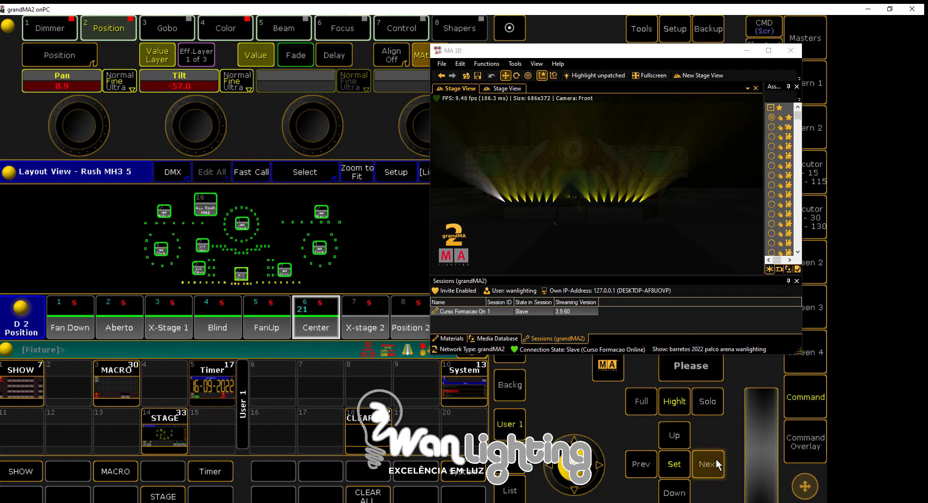
pyautogui.scroll(2, 82, 139)
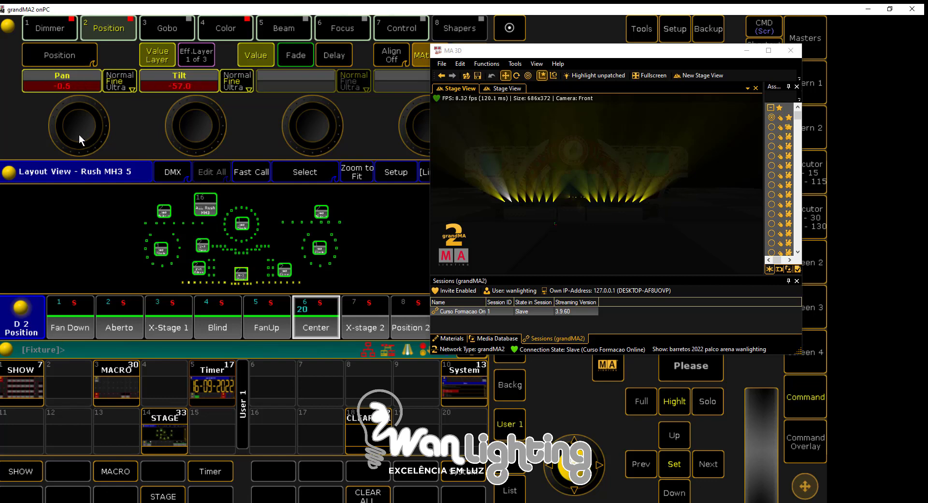
pyautogui.scroll(-2, 80, 135)
# Step on to the third and fourth highlighted floor fixtures, panning the third to about -7.5 and the fourth further negative
pyautogui.click(707, 465)
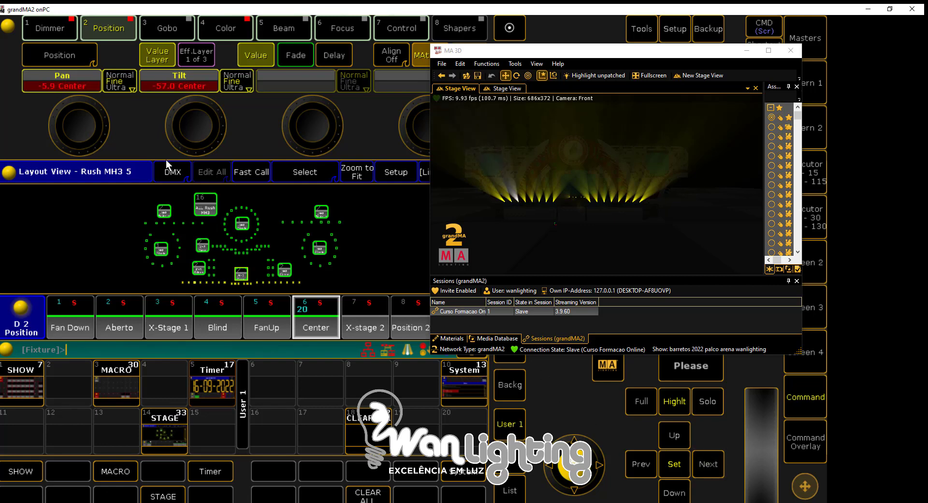
pyautogui.scroll(2, 81, 129)
pyautogui.scroll(-3, 80, 129)
pyautogui.scroll(-1, 81, 129)
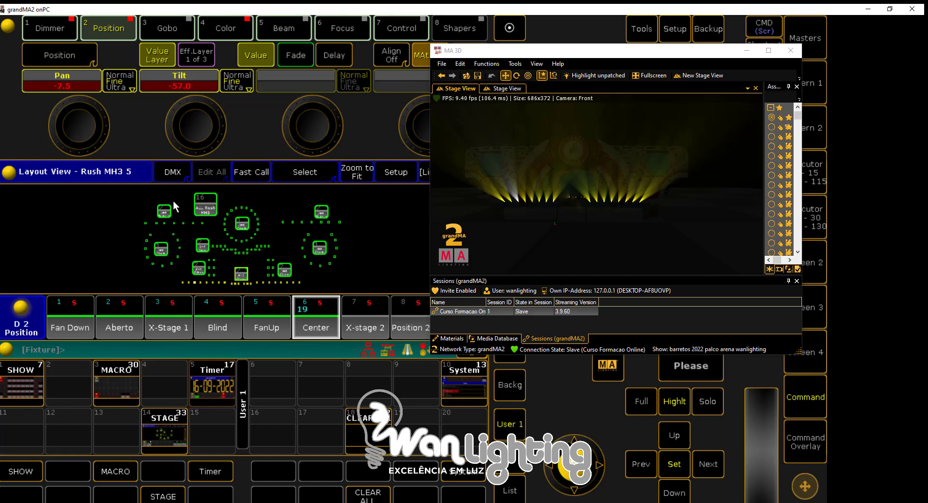
pyautogui.click(708, 464)
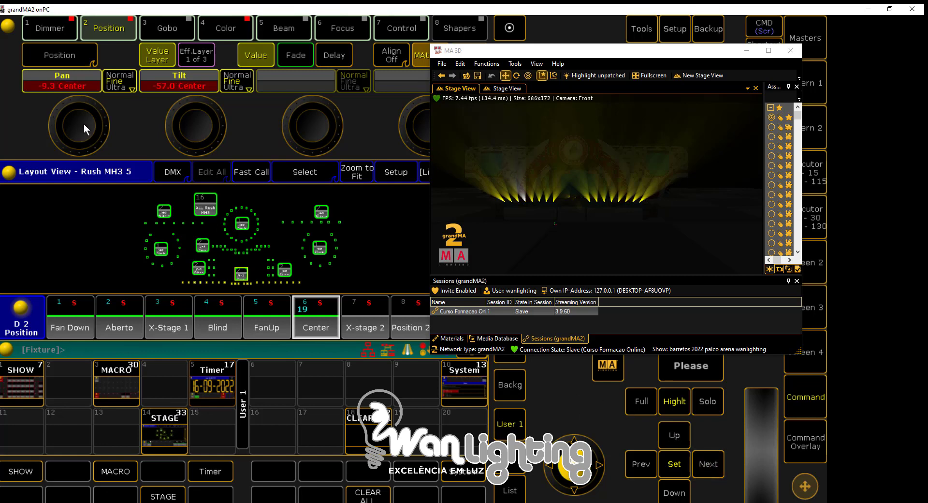
pyautogui.scroll(-1, 83, 124)
pyautogui.scroll(-3, 83, 124)
# Select the left outer row of floor fixtures in the layout and adjust its pan to about -39.7
pyautogui.moveTo(137, 219); pyautogui.dragTo(95, 204)
pyautogui.moveTo(179, 280); pyautogui.dragTo(227, 285)
pyautogui.scroll(4, 76, 135)
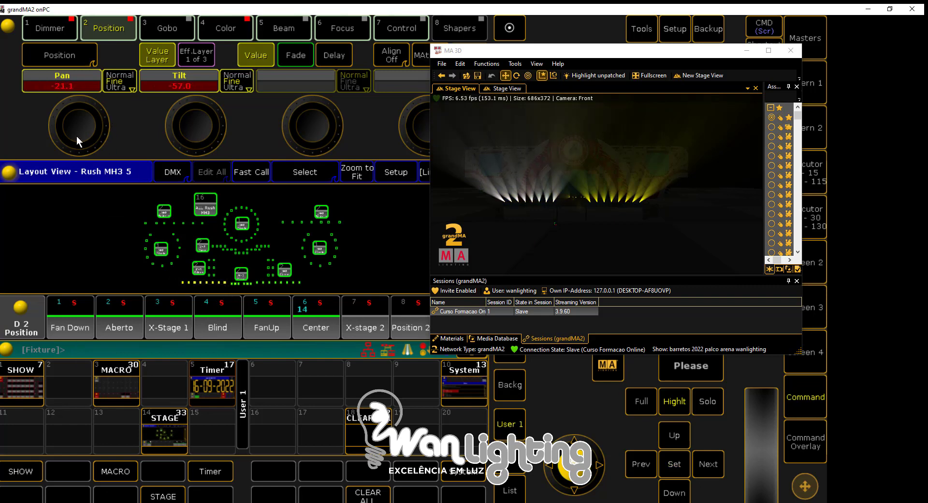
pyautogui.scroll(-5, 83, 134)
pyautogui.scroll(-6, 83, 135)
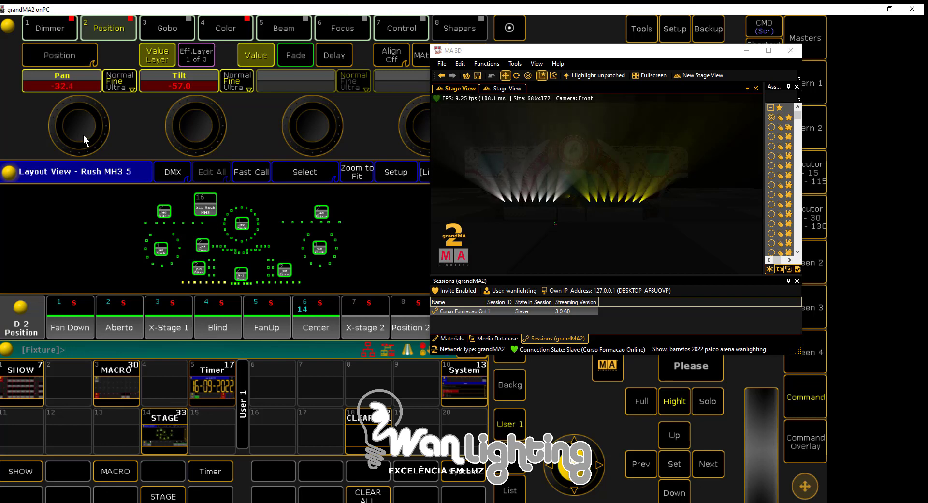
pyautogui.scroll(-4, 84, 135)
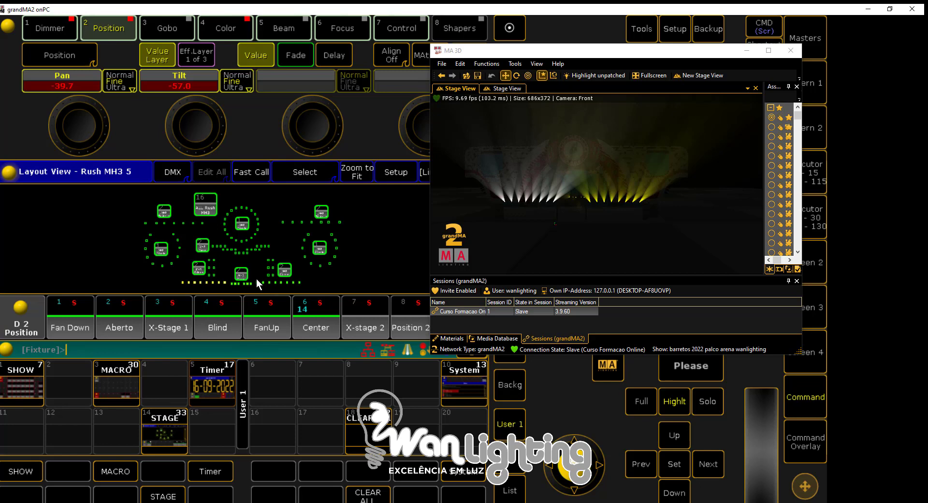
# Select the right outer row of floor fixtures, adjust its pan to about -13.9, and toggle the Set stepping function
pyautogui.moveTo(256, 279); pyautogui.dragTo(304, 287)
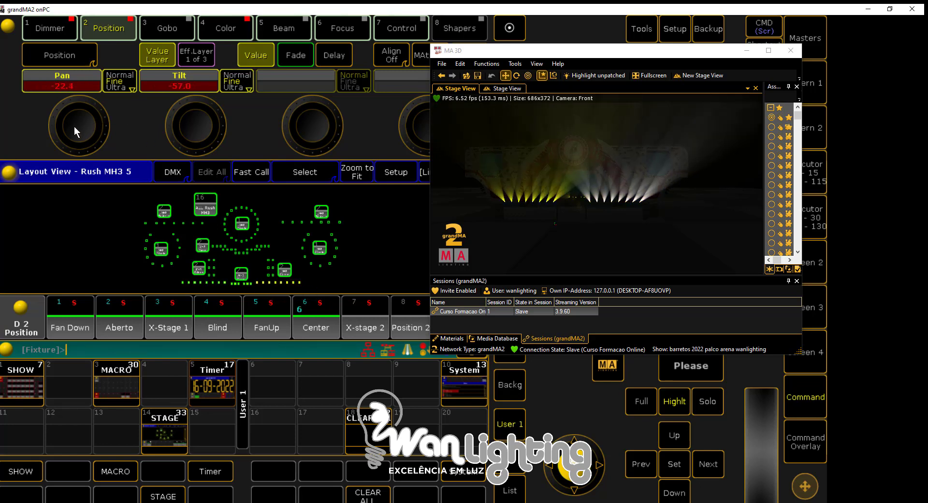
pyautogui.scroll(6, 74, 126)
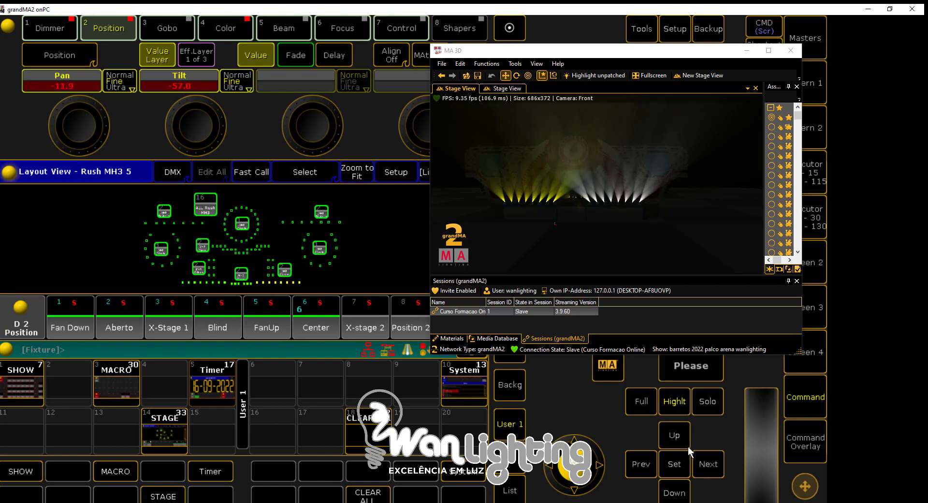
pyautogui.click(686, 466)
pyautogui.click(674, 465)
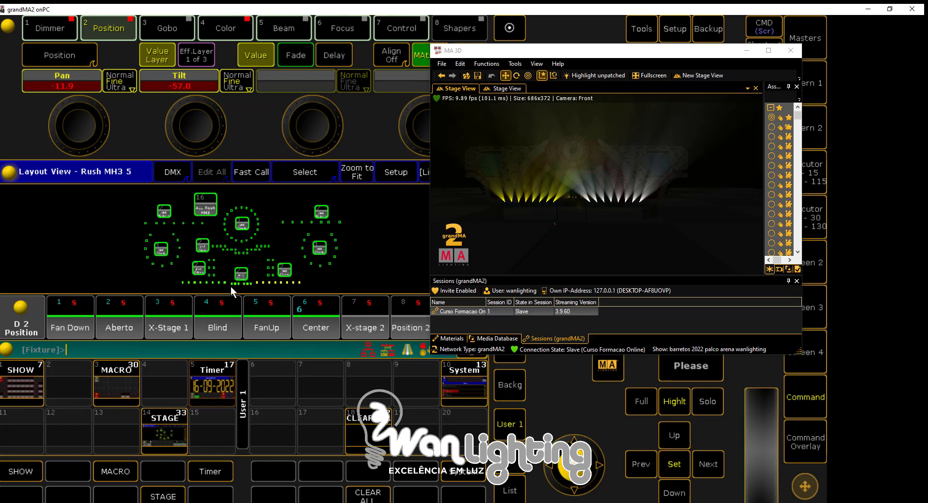
# Reselect the MH3 Chao group and update position preset 2.6 Center with the adjusted values
pyautogui.click(240, 277)
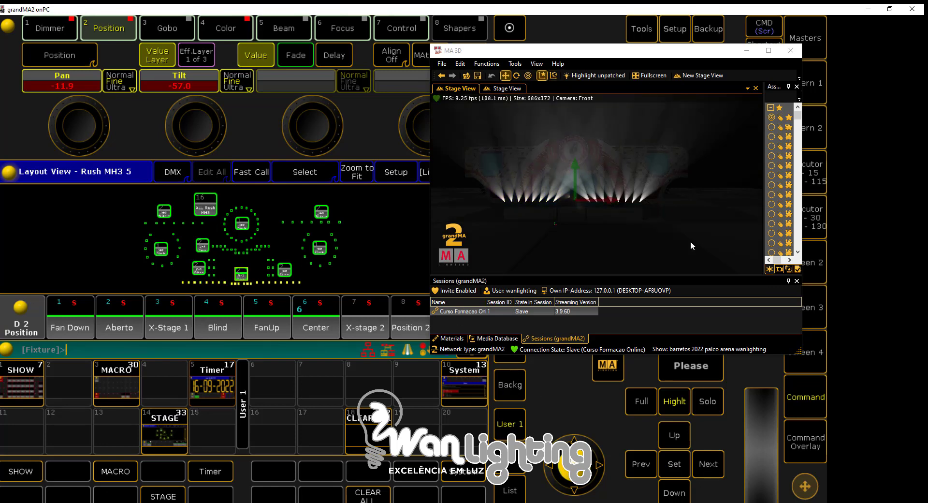
pyautogui.moveTo(555, 57); pyautogui.dragTo(704, 54)
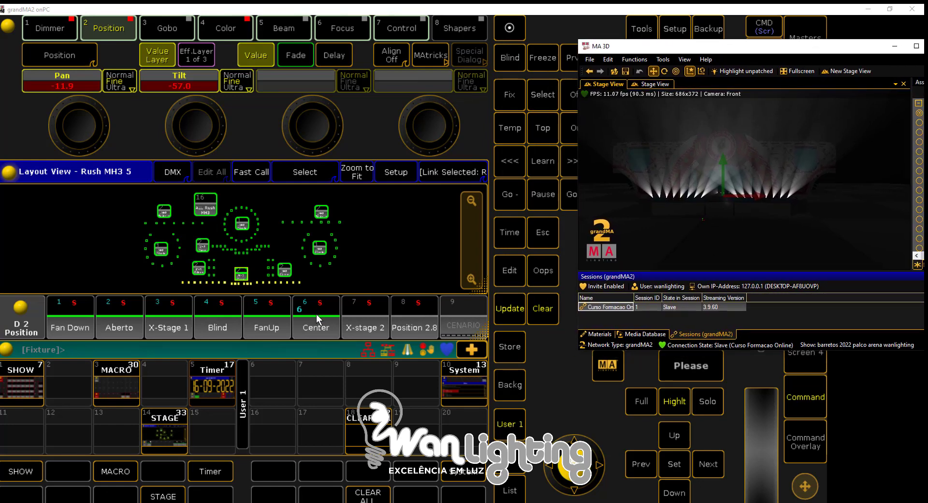
pyautogui.click(508, 312)
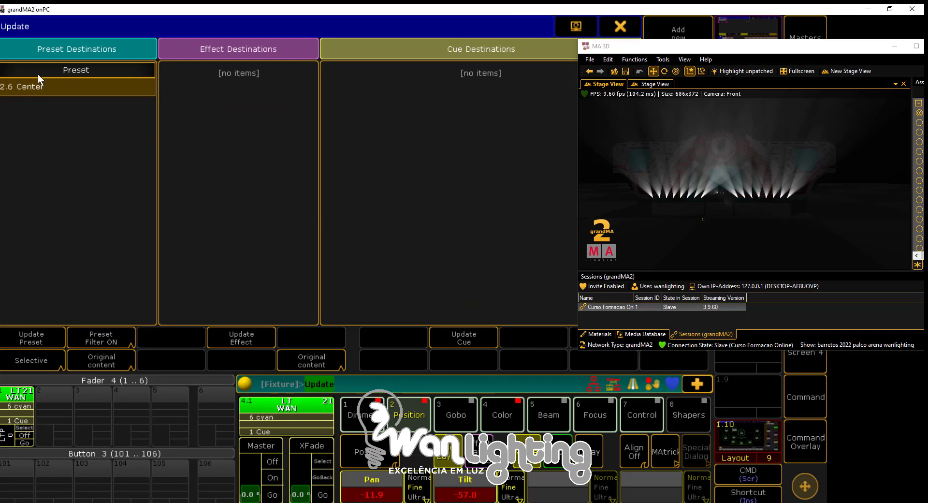
pyautogui.click(28, 335)
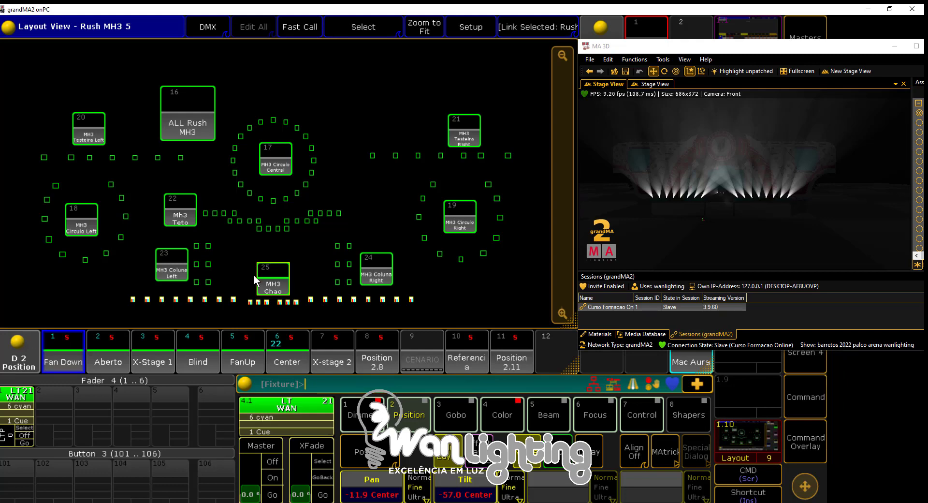
# Turn off Highlight for the MH3 Chao group using the command overlay, and close the overlay
pyautogui.click(677, 112)
pyautogui.click(803, 444)
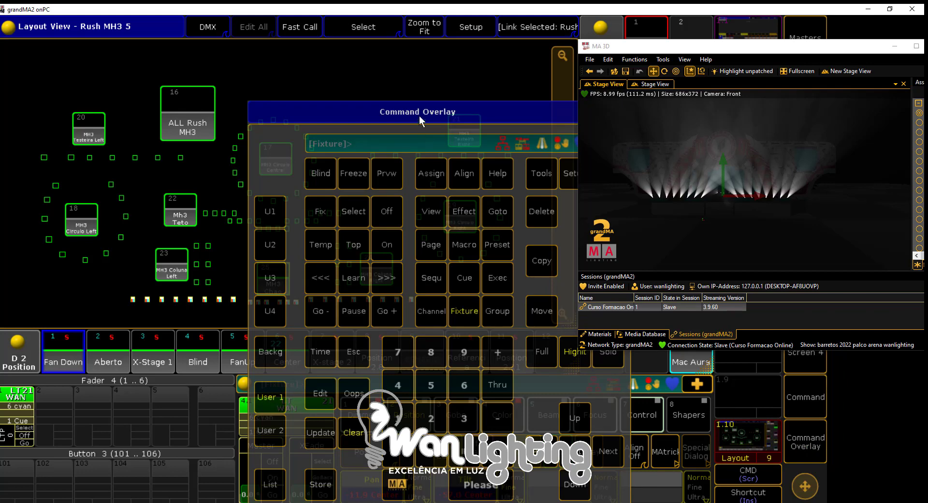
pyautogui.moveTo(404, 115); pyautogui.dragTo(228, 114)
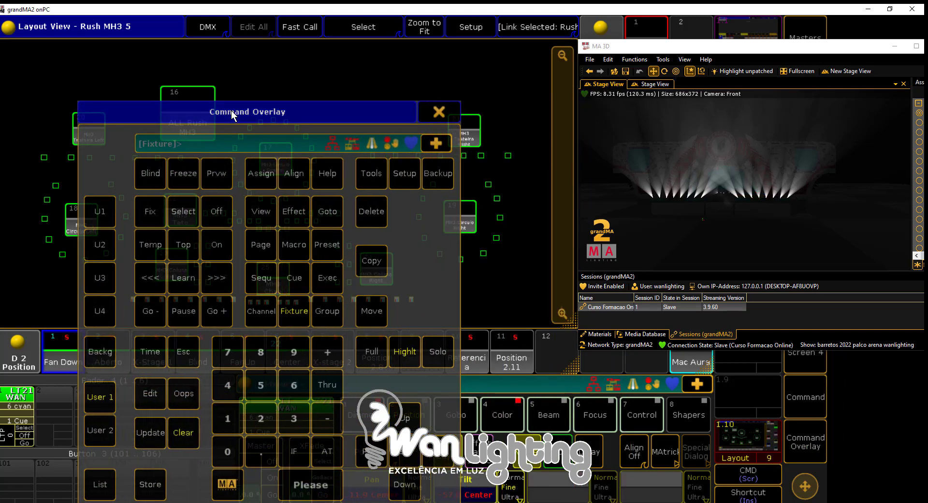
pyautogui.click(399, 358)
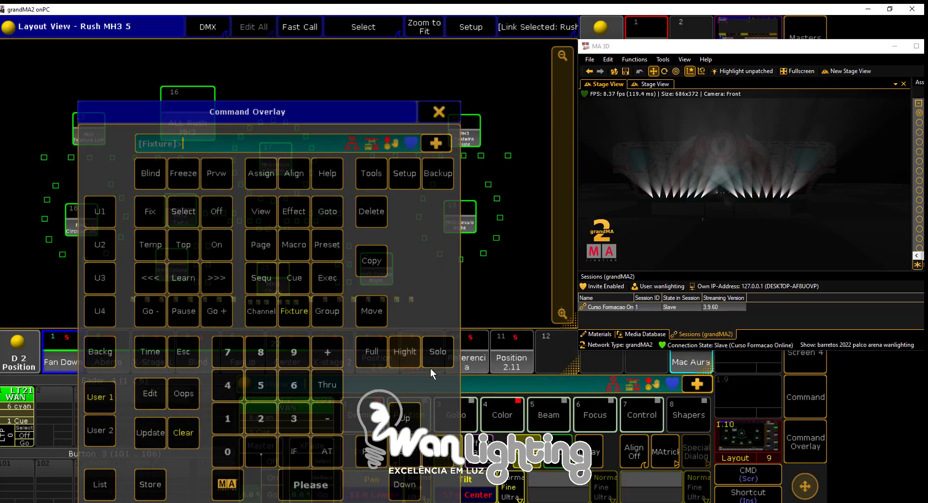
pyautogui.click(785, 443)
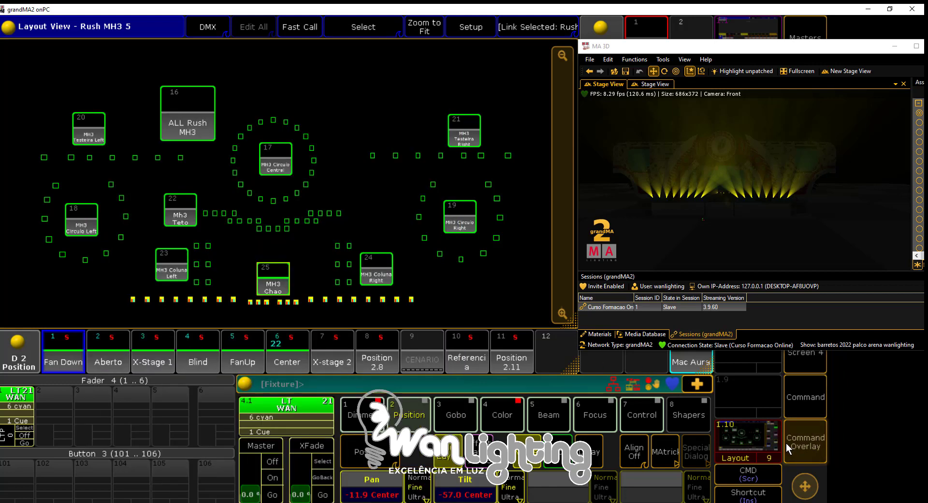
# Clear the fixture selection and all active values from the programmer, and close the command overlay
pyautogui.click(817, 437)
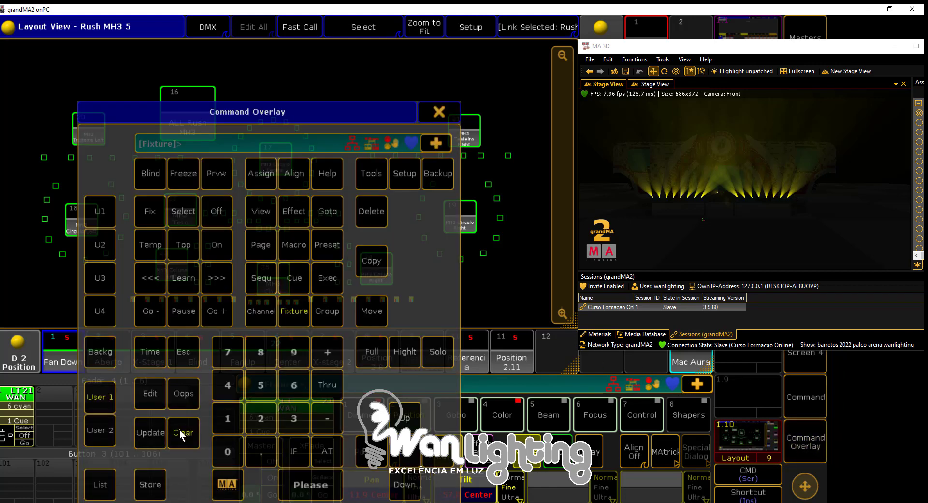
pyautogui.click(182, 432)
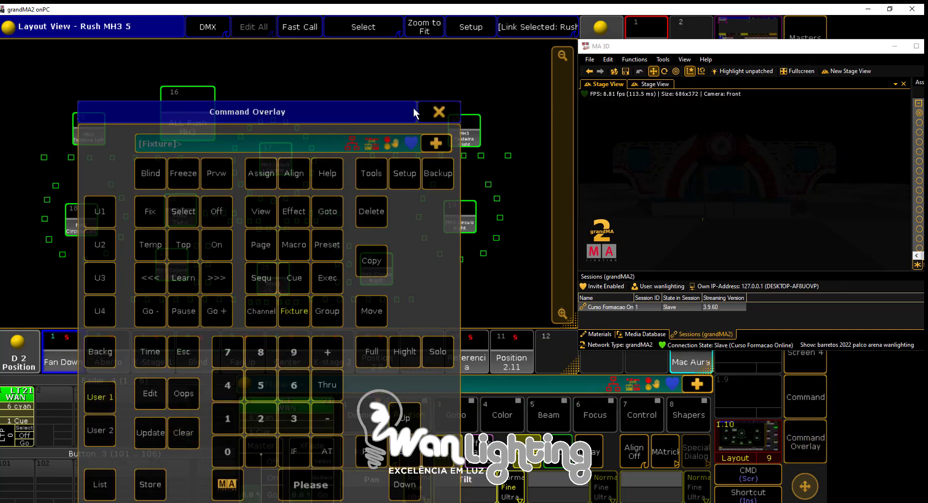
pyautogui.click(430, 110)
# Turn on Highlight with no fixtures selected, and close the command overlay
pyautogui.moveTo(691, 52); pyautogui.dragTo(709, 84)
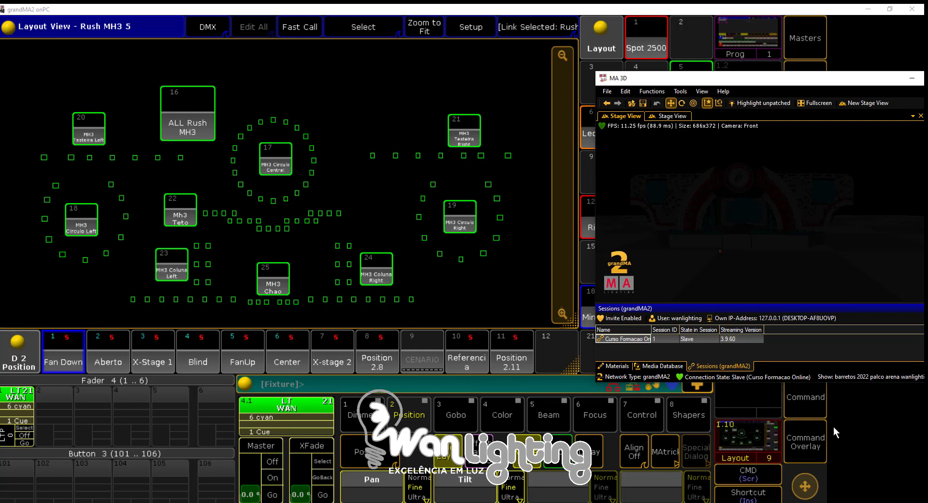
pyautogui.click(810, 445)
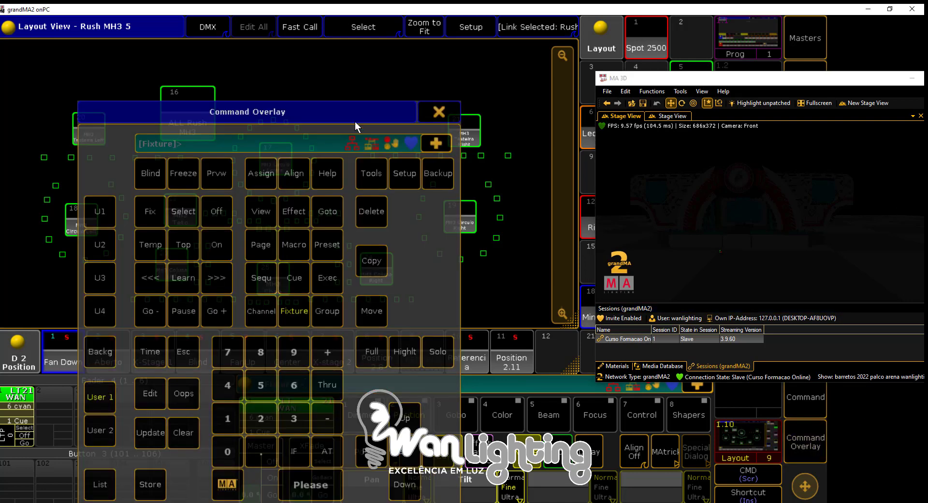
pyautogui.moveTo(344, 112); pyautogui.dragTo(402, 113)
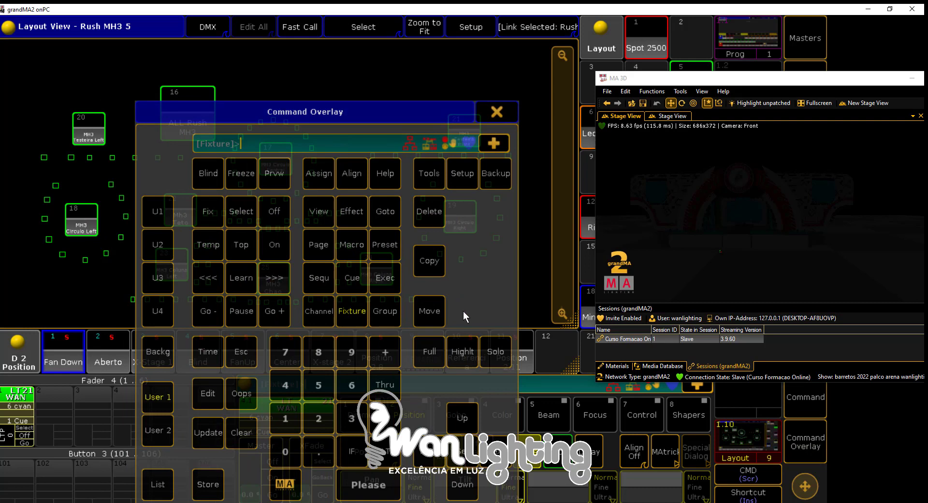
pyautogui.click(468, 359)
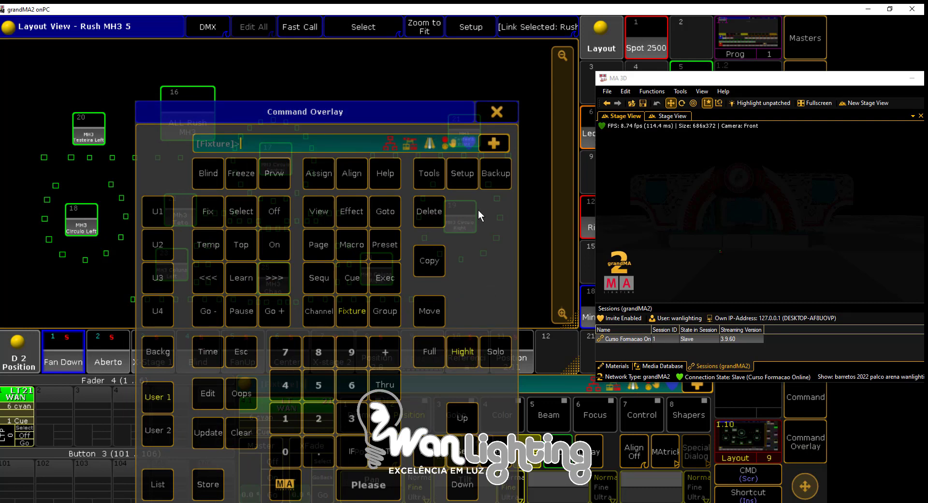
pyautogui.click(496, 113)
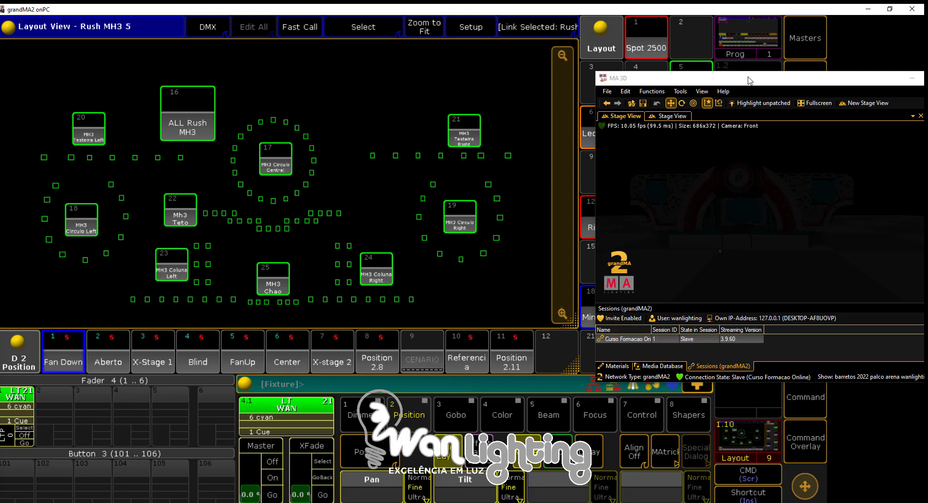
# Select the MH3 Testeira Left row of fixtures in the layout and apply the Center position preset
pyautogui.moveTo(748, 80); pyautogui.dragTo(706, 93)
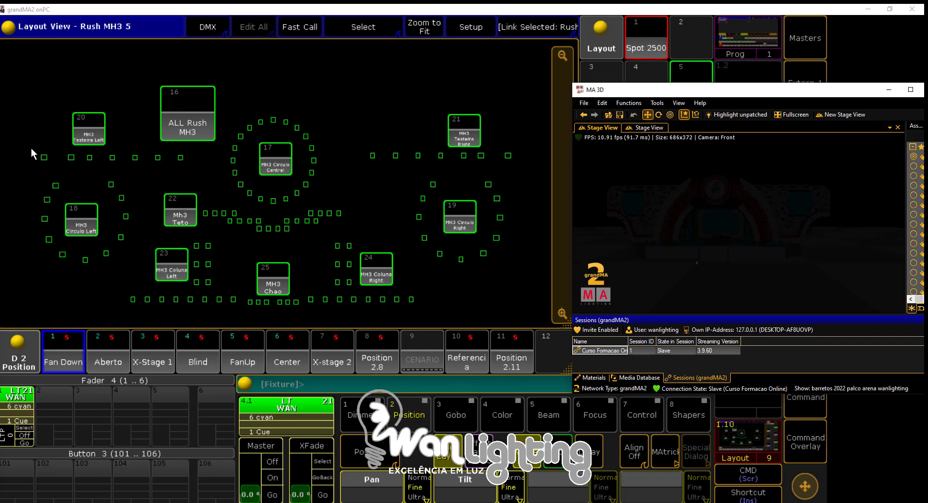
pyautogui.moveTo(31, 148); pyautogui.dragTo(195, 164)
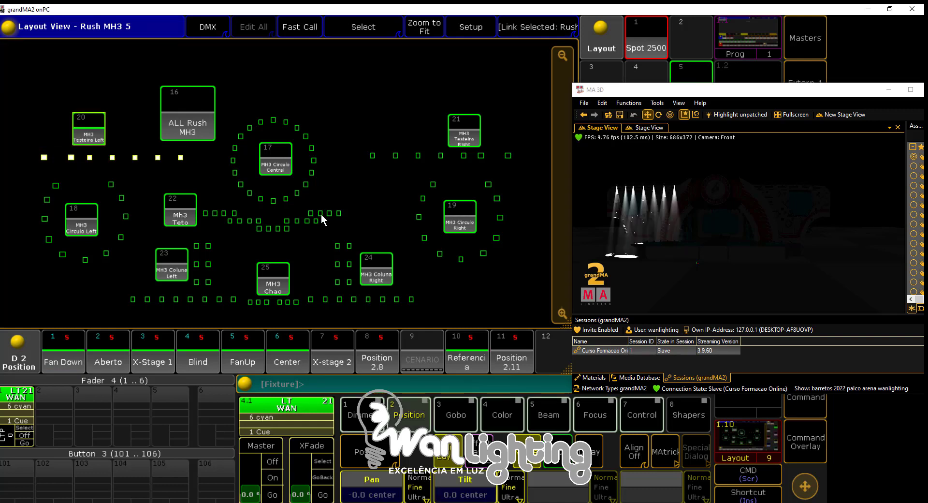
pyautogui.click(279, 361)
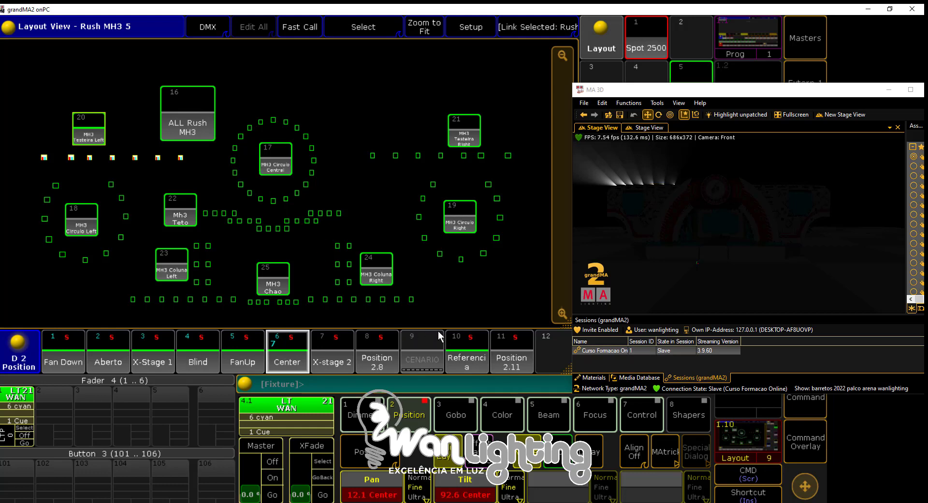
# Bring up the command overlay clear of the MH3 Testeira Left row and step the highlighted selection to the row's first fixture
pyautogui.click(806, 441)
pyautogui.moveTo(300, 108); pyautogui.dragTo(277, 106)
pyautogui.moveTo(322, 111); pyautogui.dragTo(438, 108)
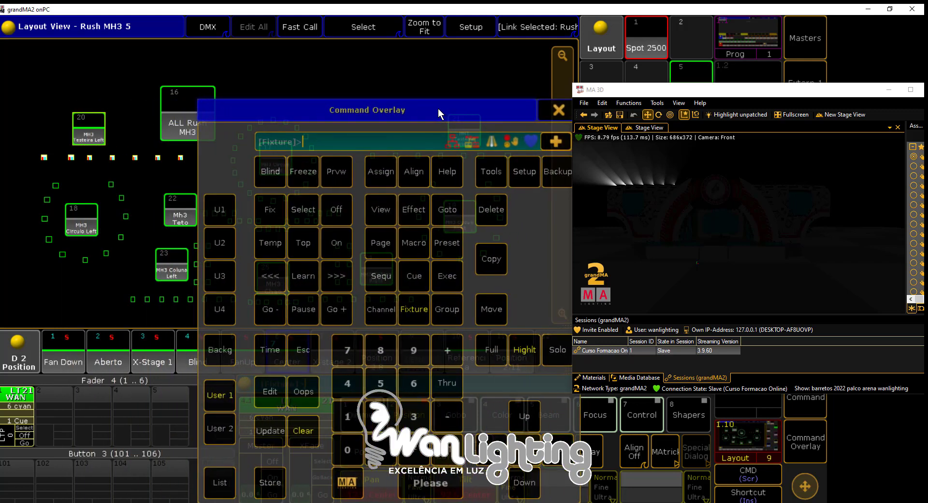
pyautogui.click(558, 449)
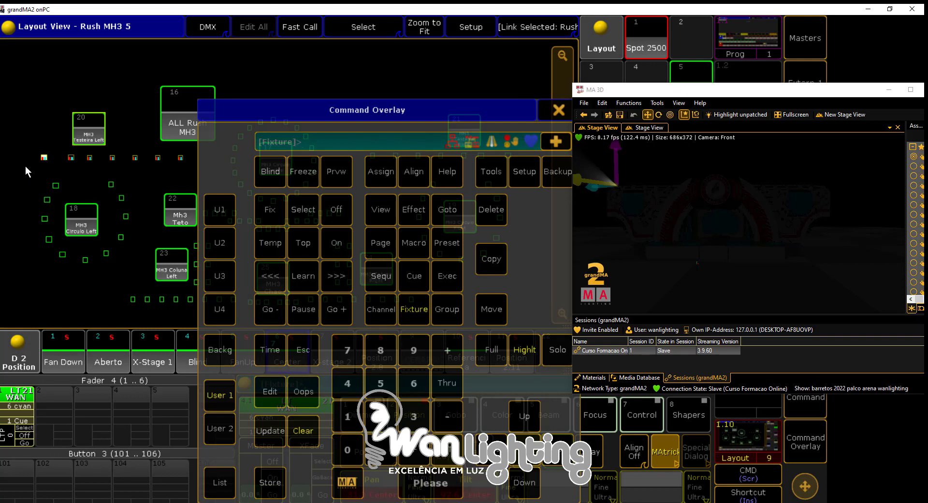
# Open the settings of fixture Rush MH3 34 from the layout to examine its patch and attributes, and close them
pyautogui.rightClick(44, 156)
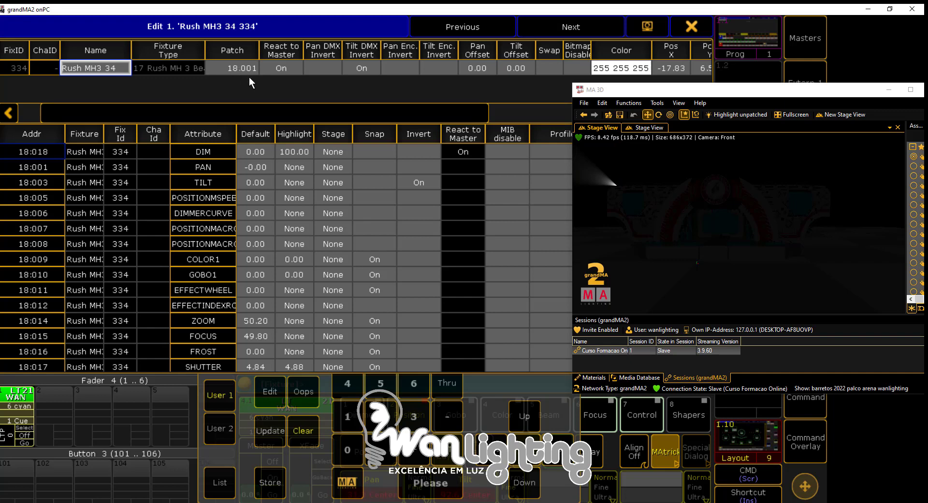
pyautogui.click(693, 26)
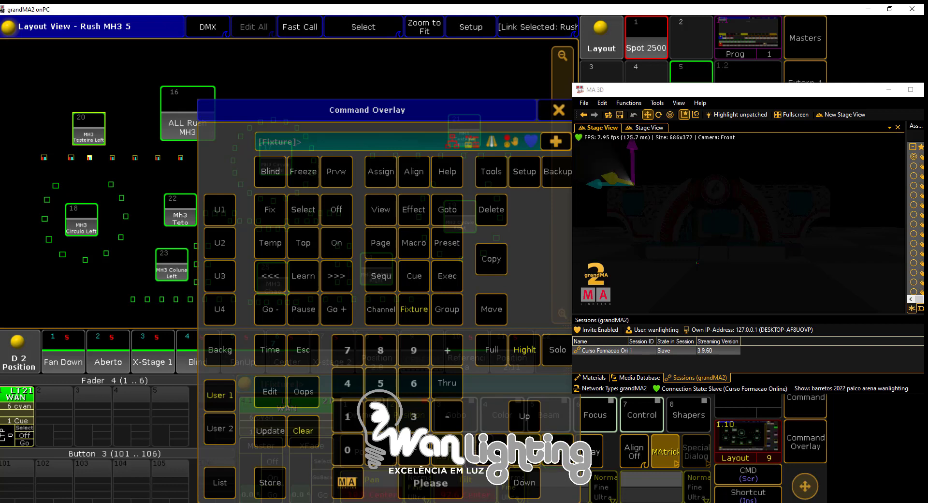
# Reselect the entire MH3 Testeira Left row of fixtures in the layout
pyautogui.click(663, 164)
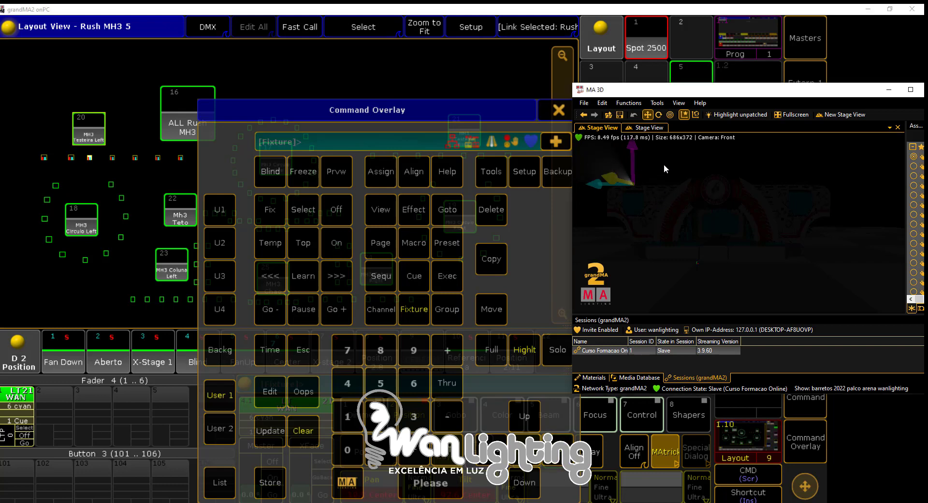
pyautogui.click(556, 454)
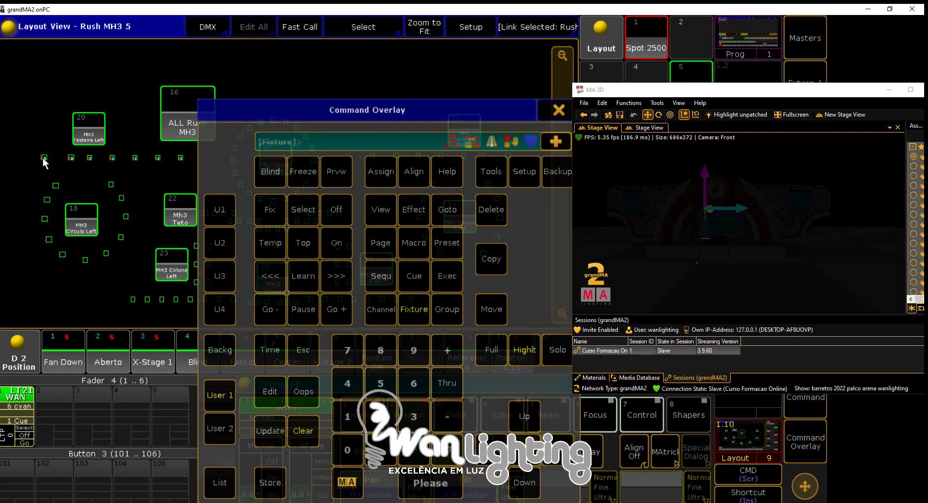
pyautogui.moveTo(34, 152); pyautogui.dragTo(188, 170)
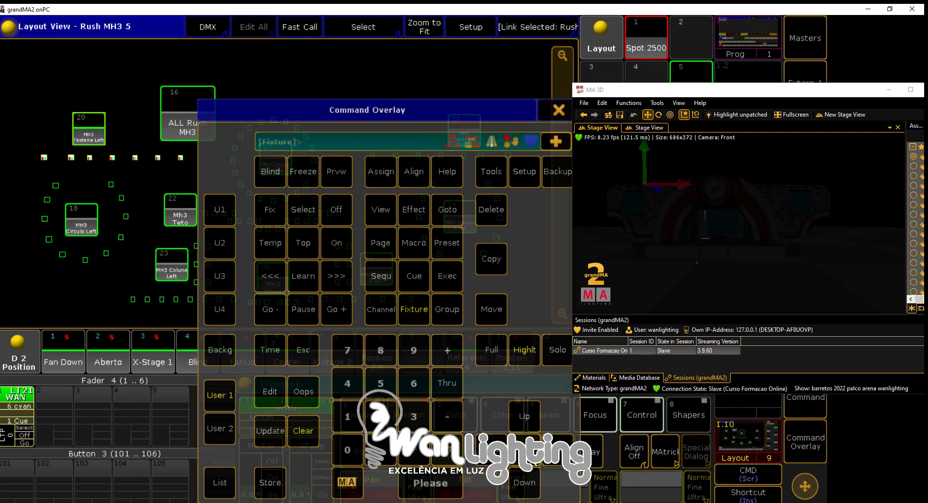